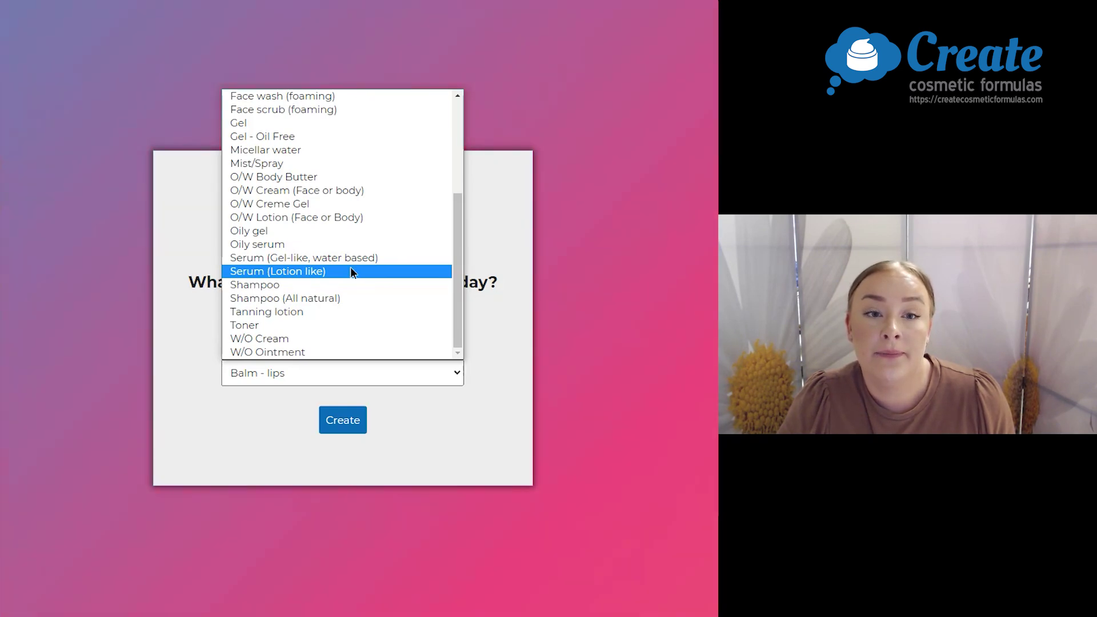
Create a new Skin and Hair Care 'Serum (Lotion like)' formula, starting with Water at 100%
click(350, 270)
click(350, 432)
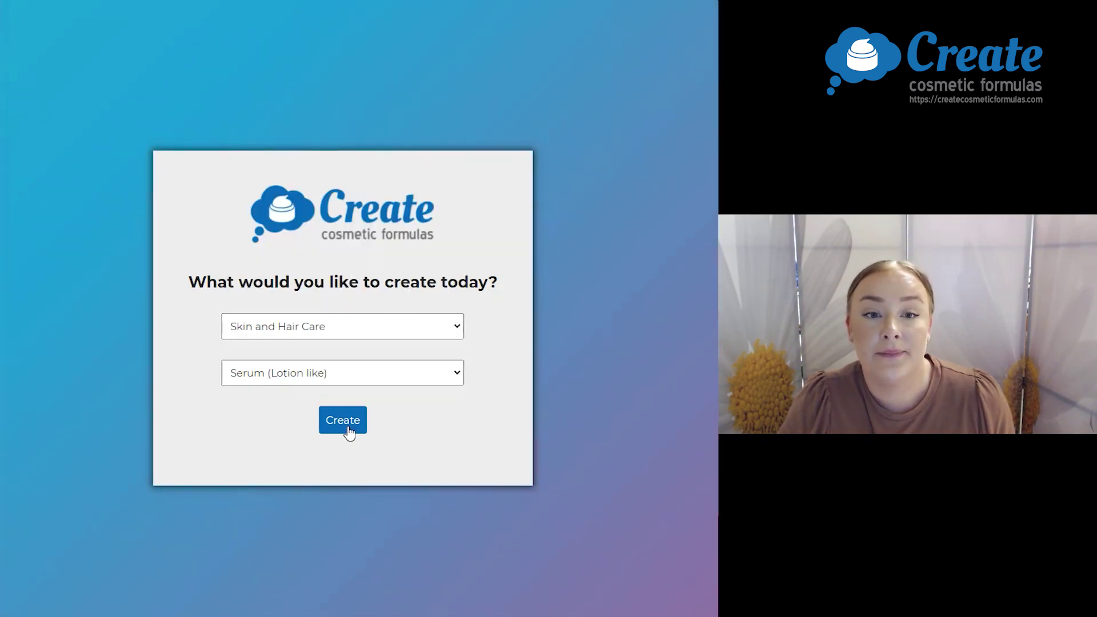
Add Aloe vera juice as a water alternative at 10%, reducing Water to 90%
scroll(416, 333, down, 5)
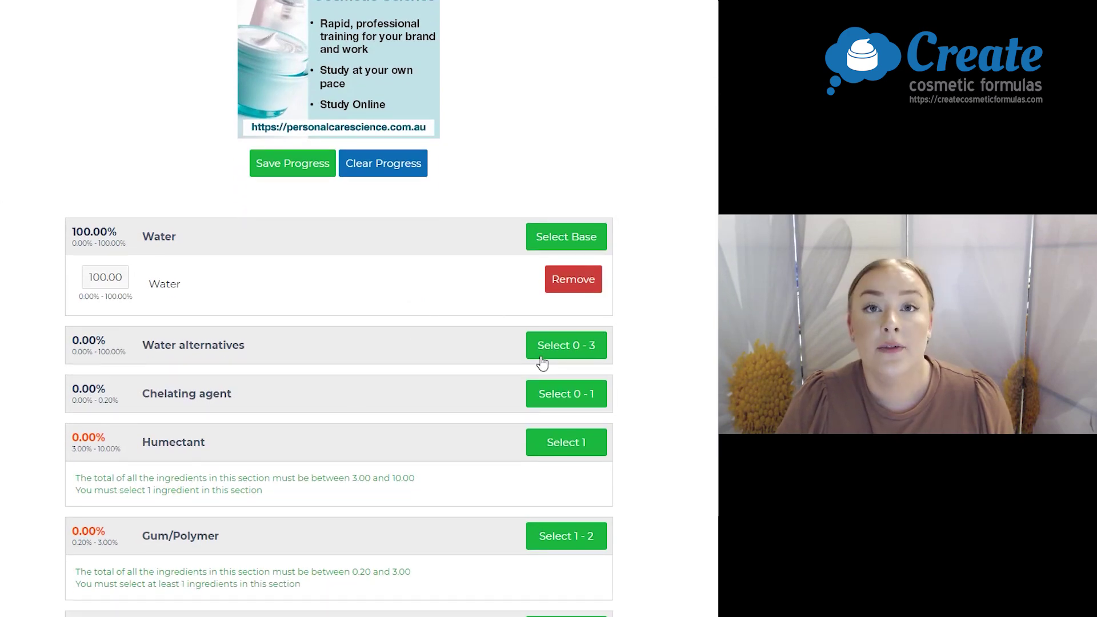
click(541, 362)
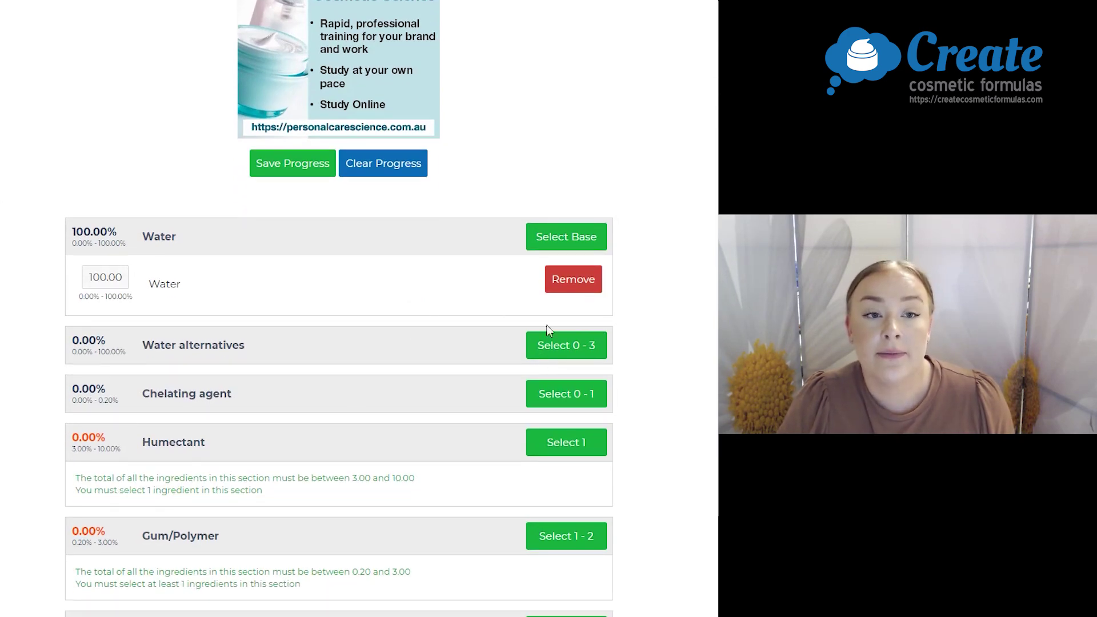
scroll(289, 251, up, 3)
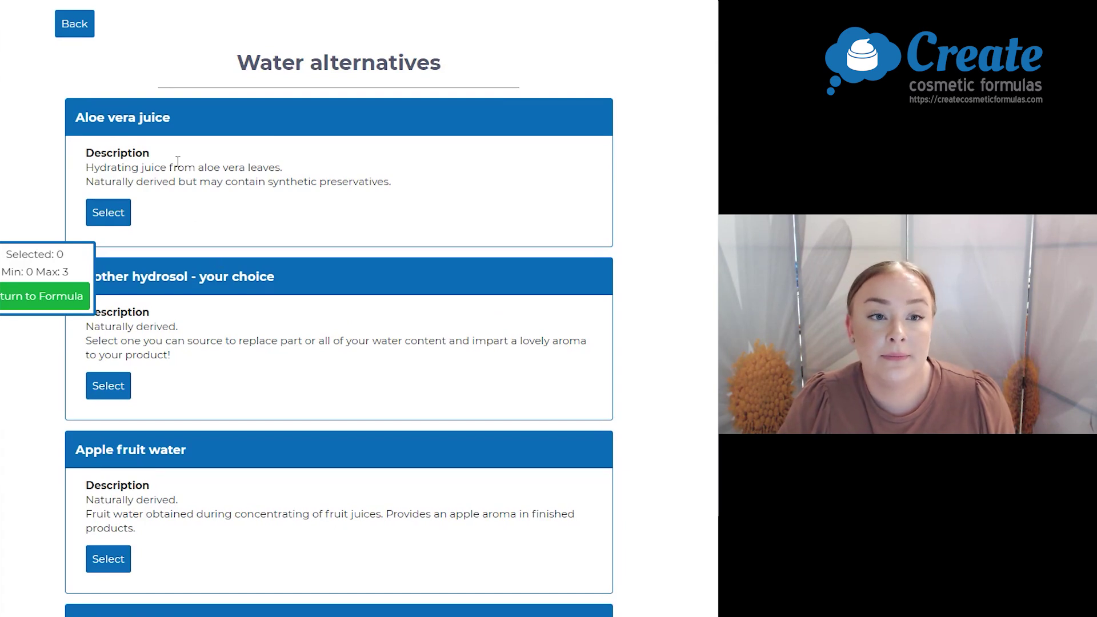
click(122, 214)
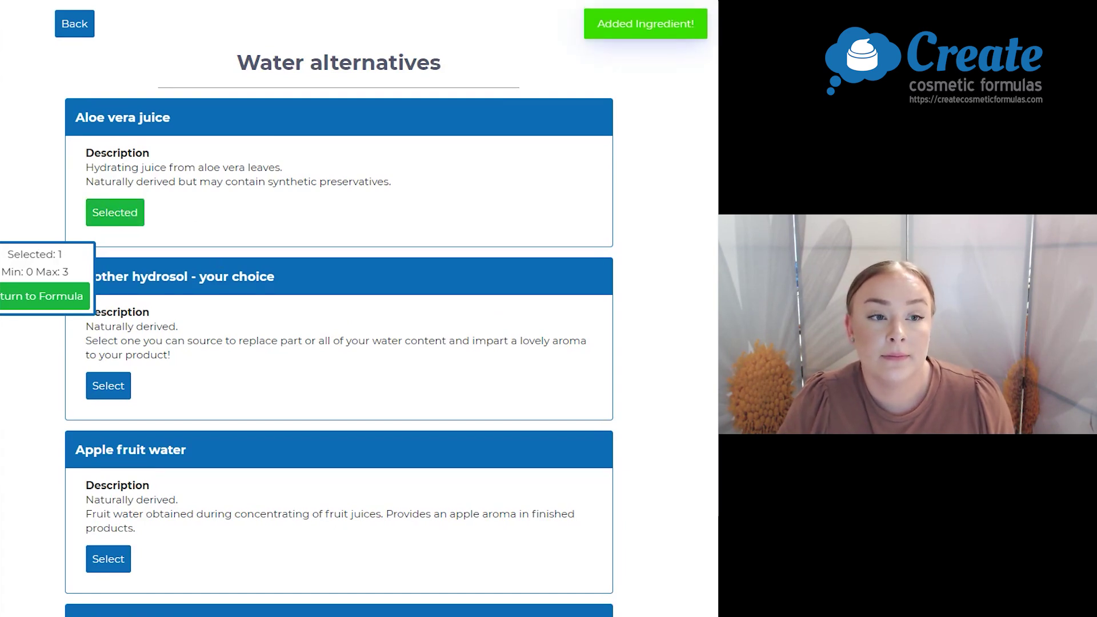
click(22, 302)
scroll(496, 455, down, 3)
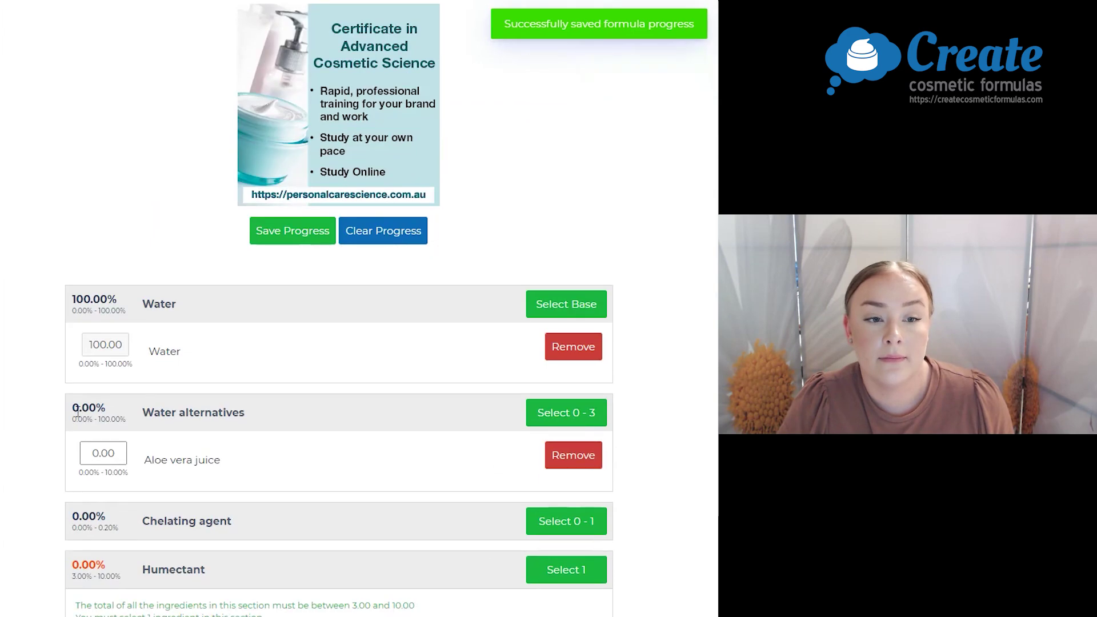
double_click(122, 453)
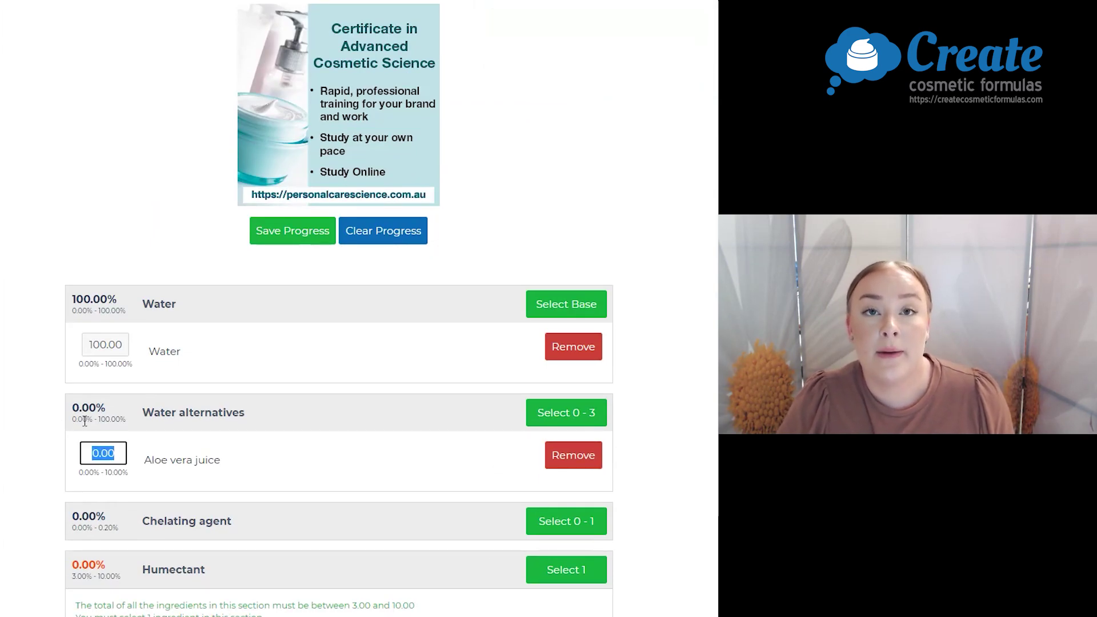
text(10)
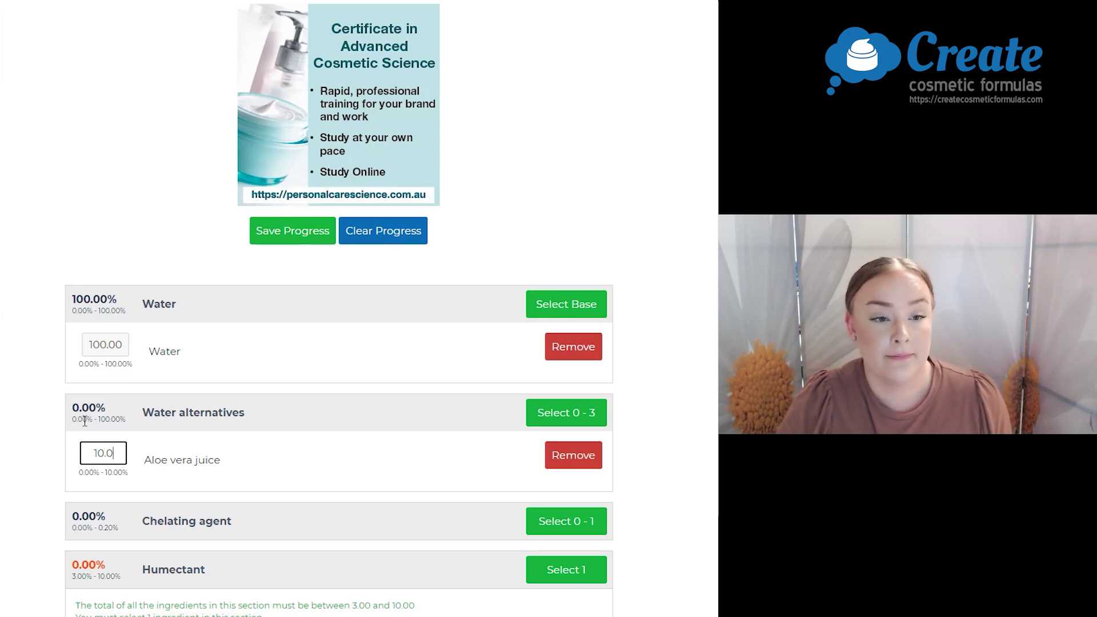
scroll(562, 525, down, 1)
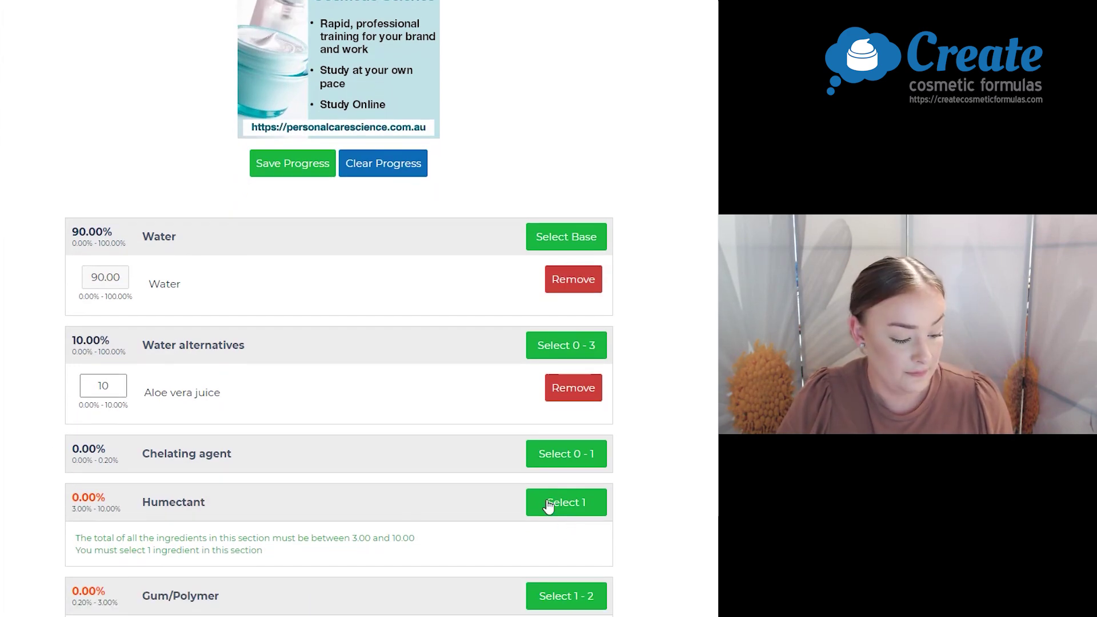
Add Propanediol as the humectant at 5%
click(547, 504)
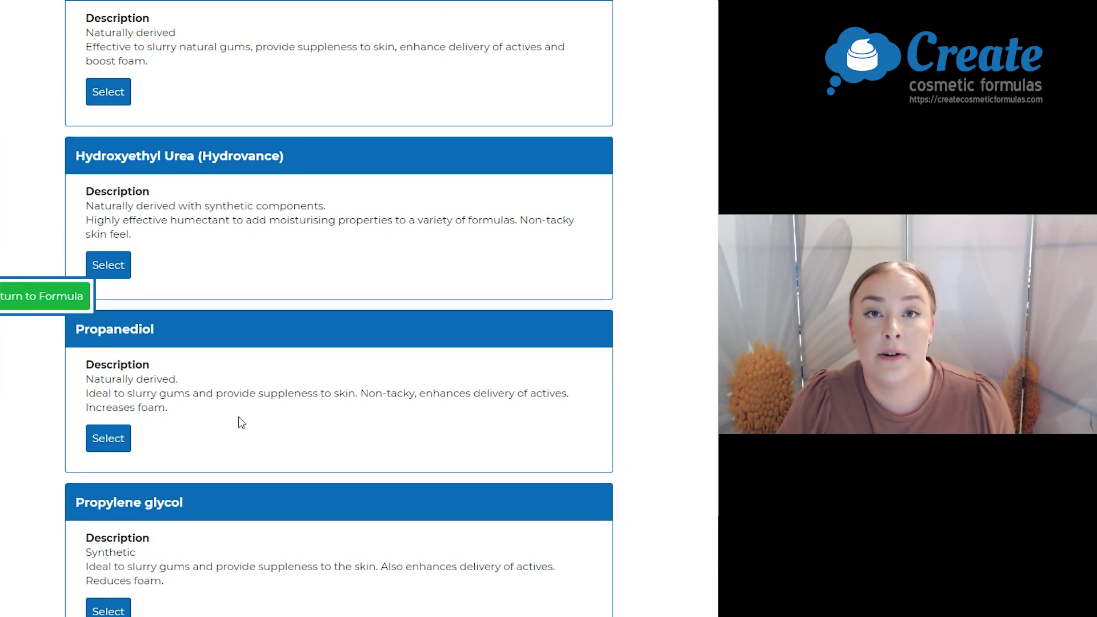
click(129, 440)
double_click(118, 472)
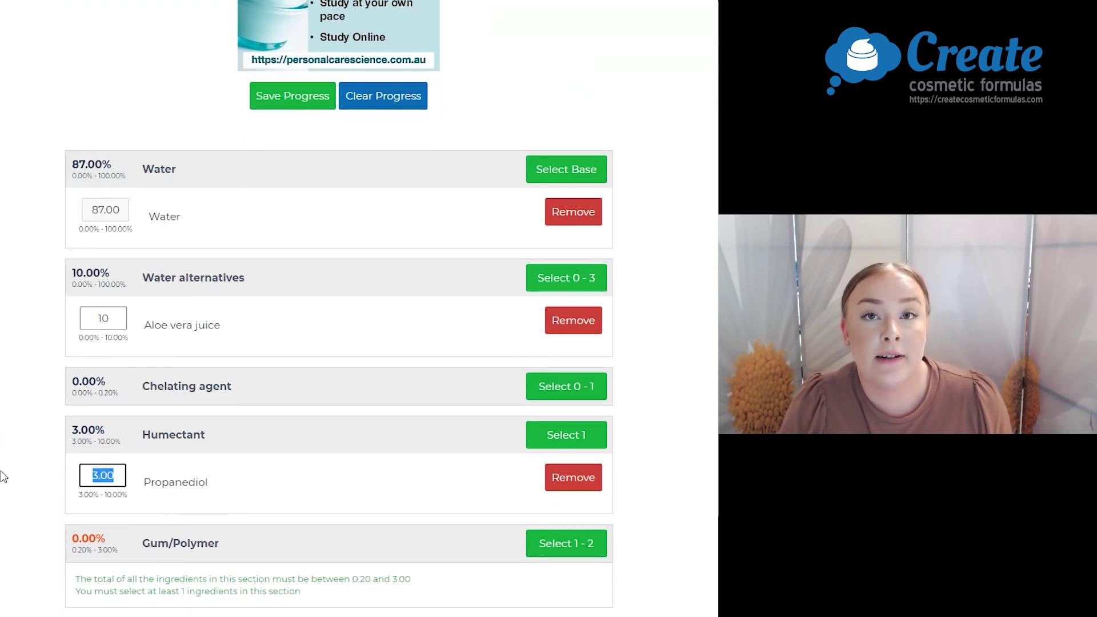
text(5.0)
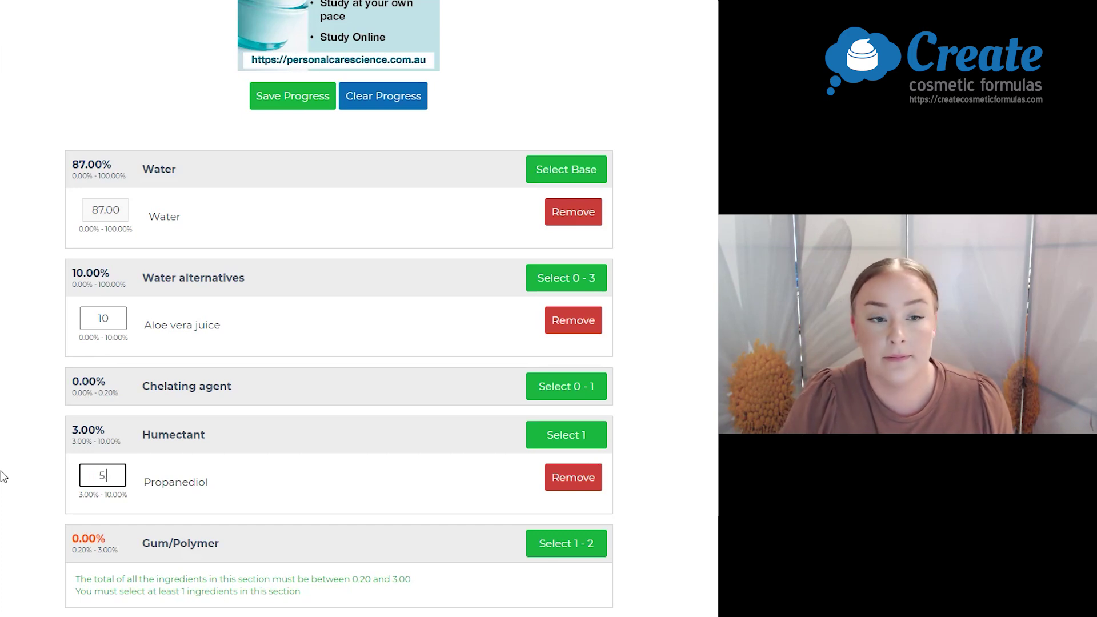
click(411, 456)
scroll(543, 453, down, 2)
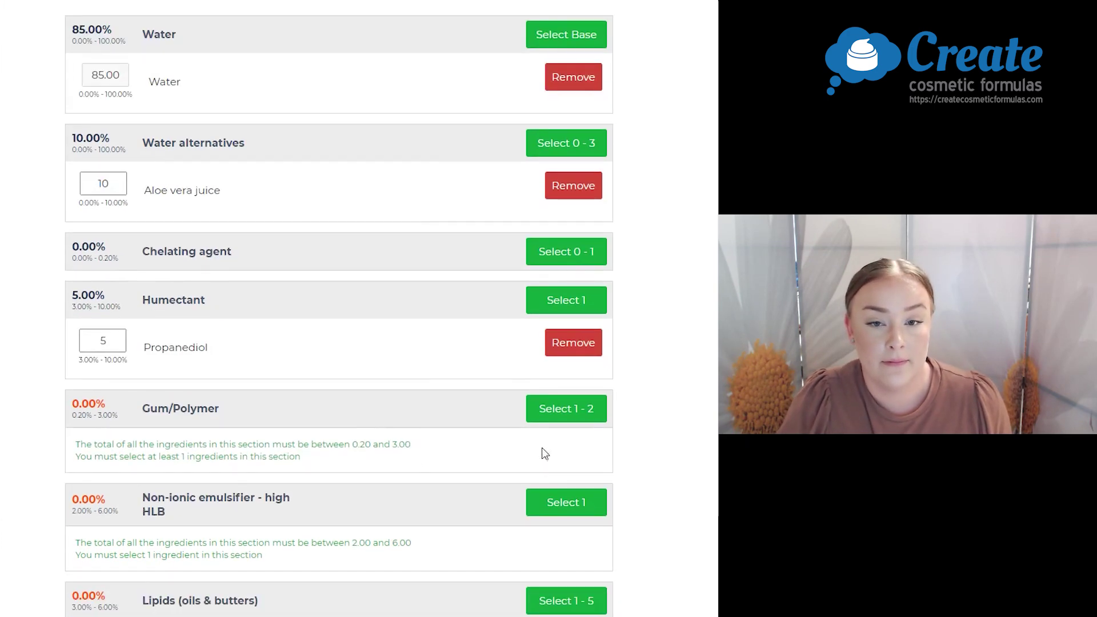
Add Xanthan gum as the gum at 0.40%, bringing Water down to 84.60%
click(565, 421)
scroll(355, 556, down, 6)
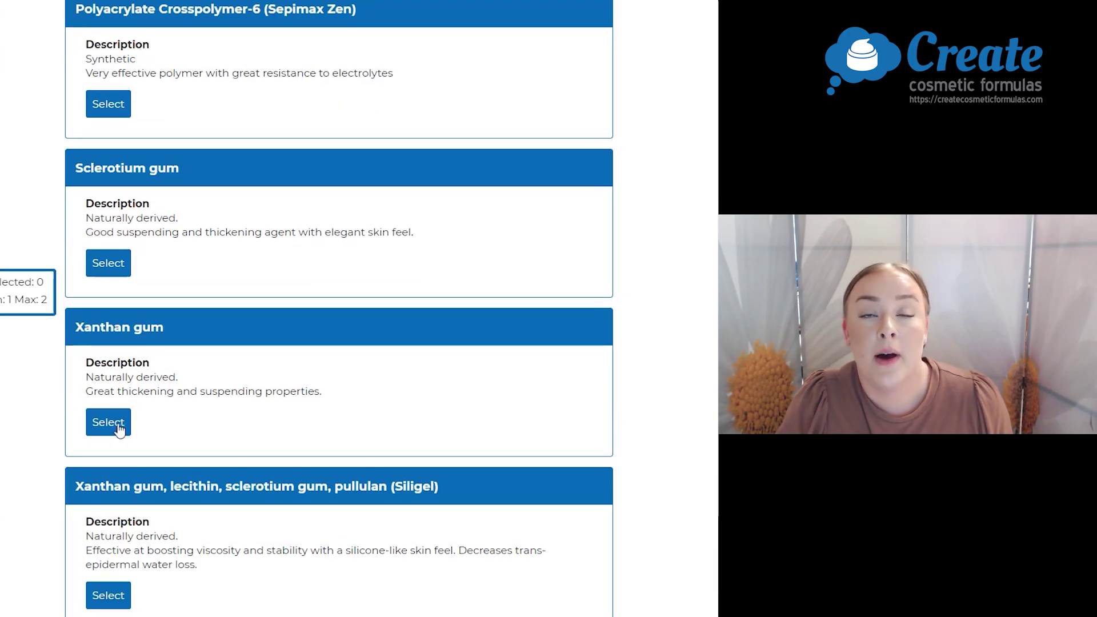
click(118, 430)
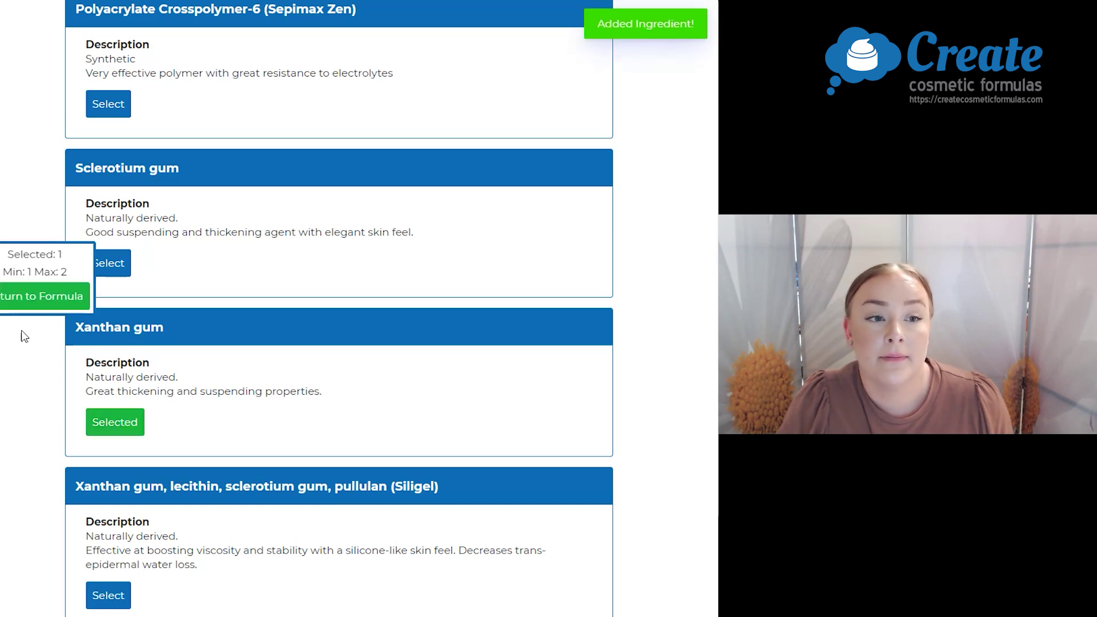
click(43, 297)
scroll(216, 390, down, 4)
scroll(574, 457, down, 1)
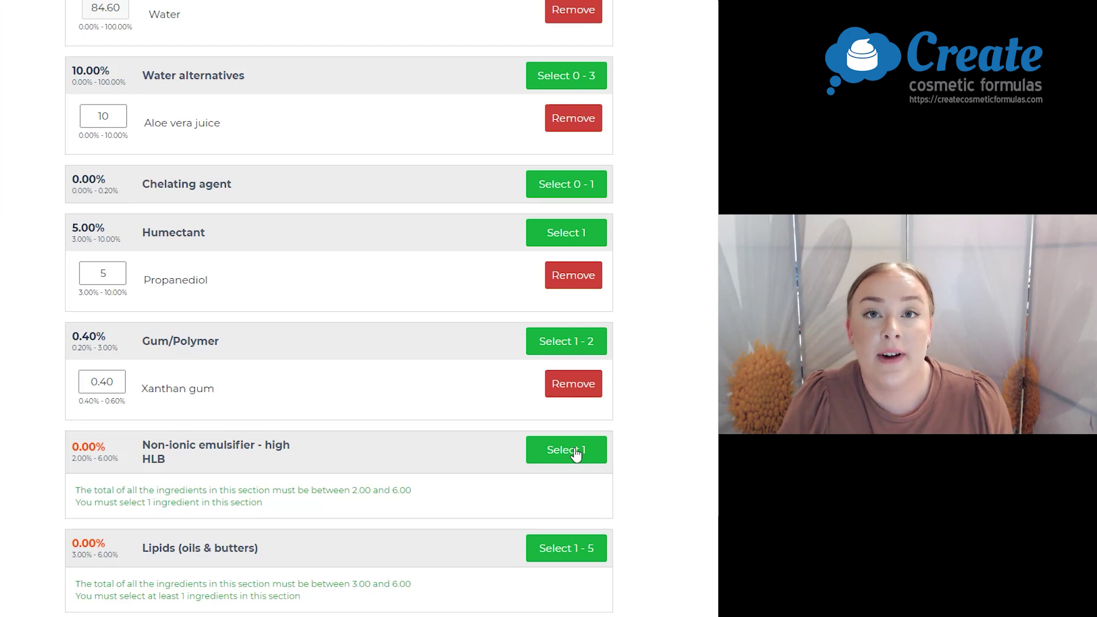
click(575, 454)
scroll(120, 275, down, 5)
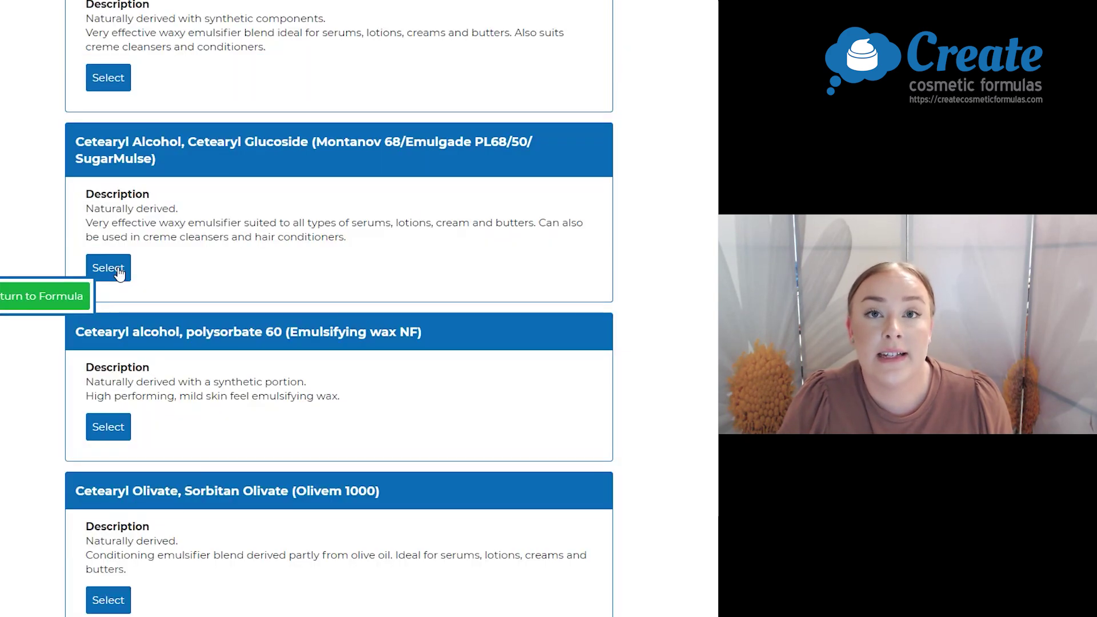
Add Cetearyl Alcohol, Cetearyl Glucoside as the emulsifier at 2%
click(118, 273)
scroll(139, 358, down, 3)
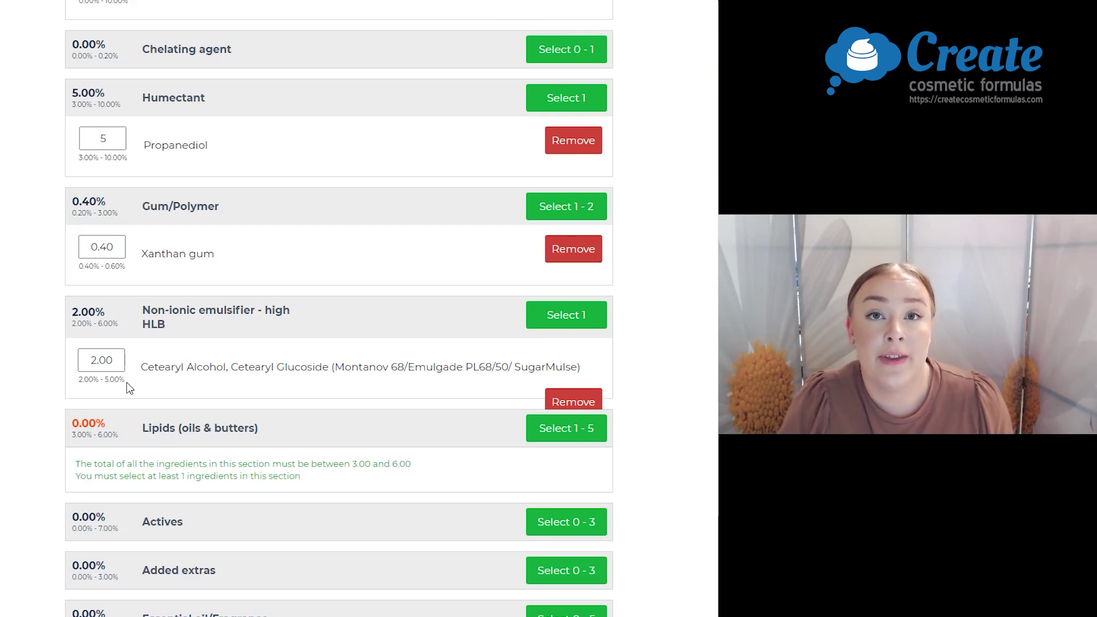
scroll(295, 396, down, 3)
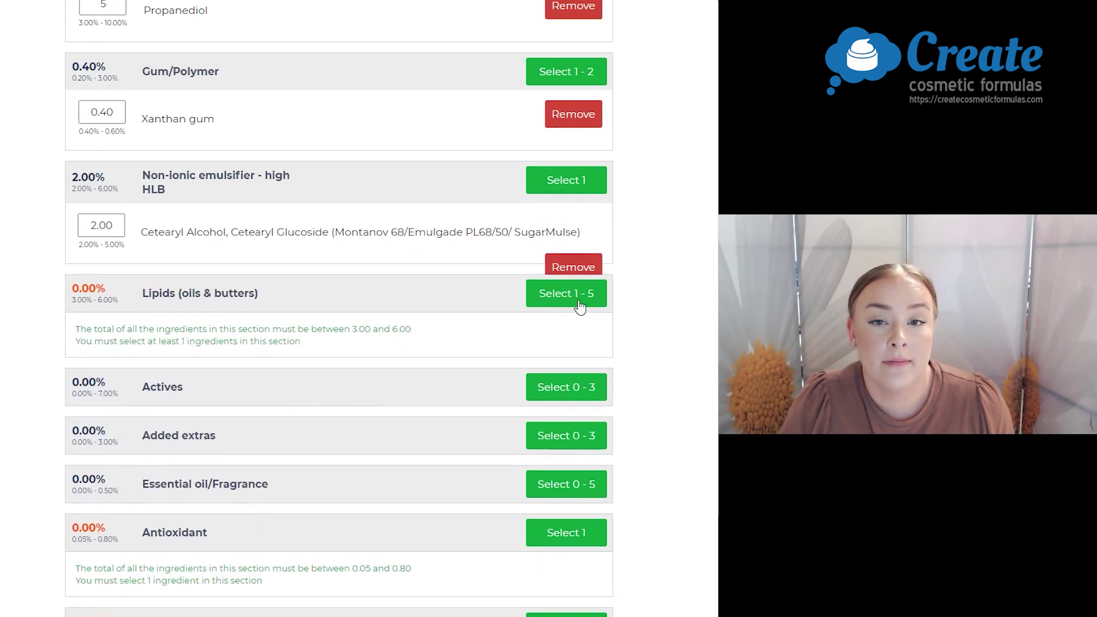
Add Acai oil at 1% and Caprylic/Capric Triglycerides at 2% as lipids
click(579, 307)
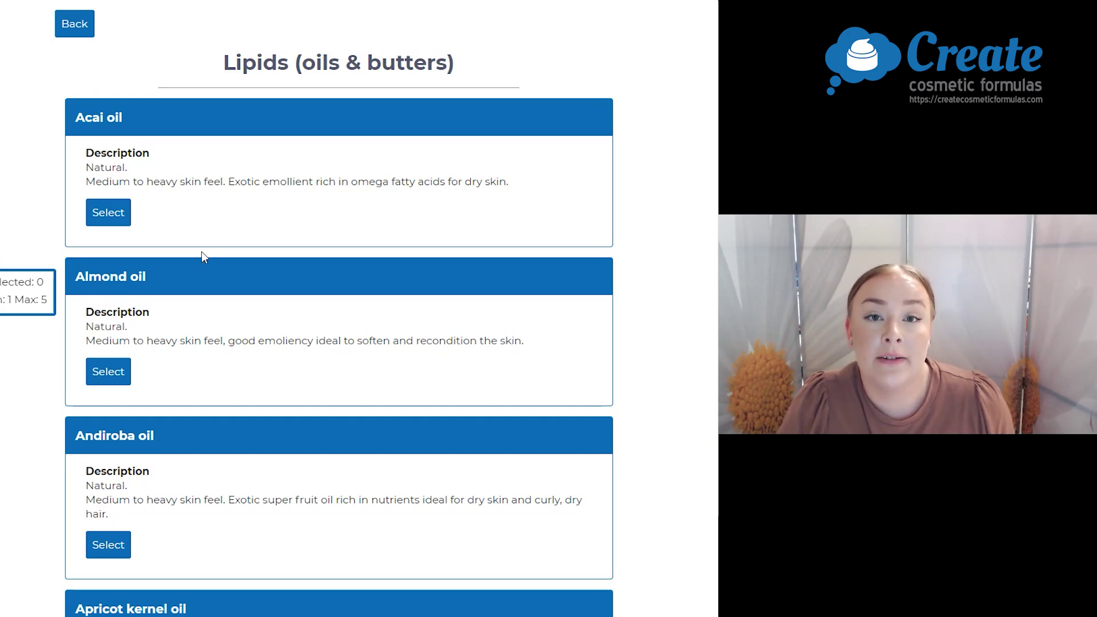
click(110, 221)
scroll(419, 337, down, 20)
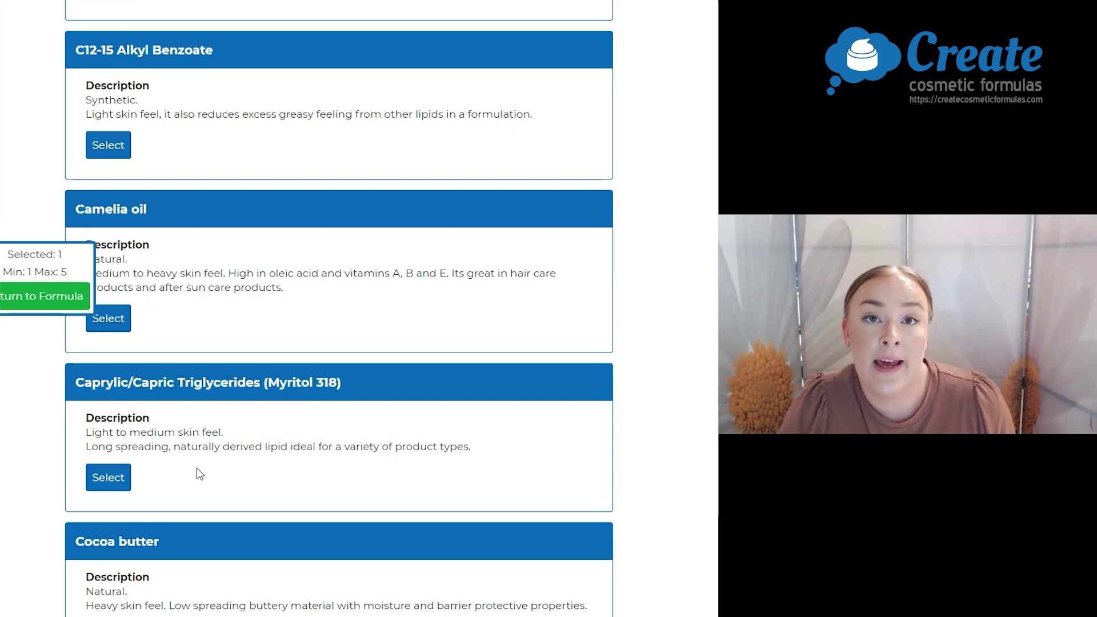
click(114, 477)
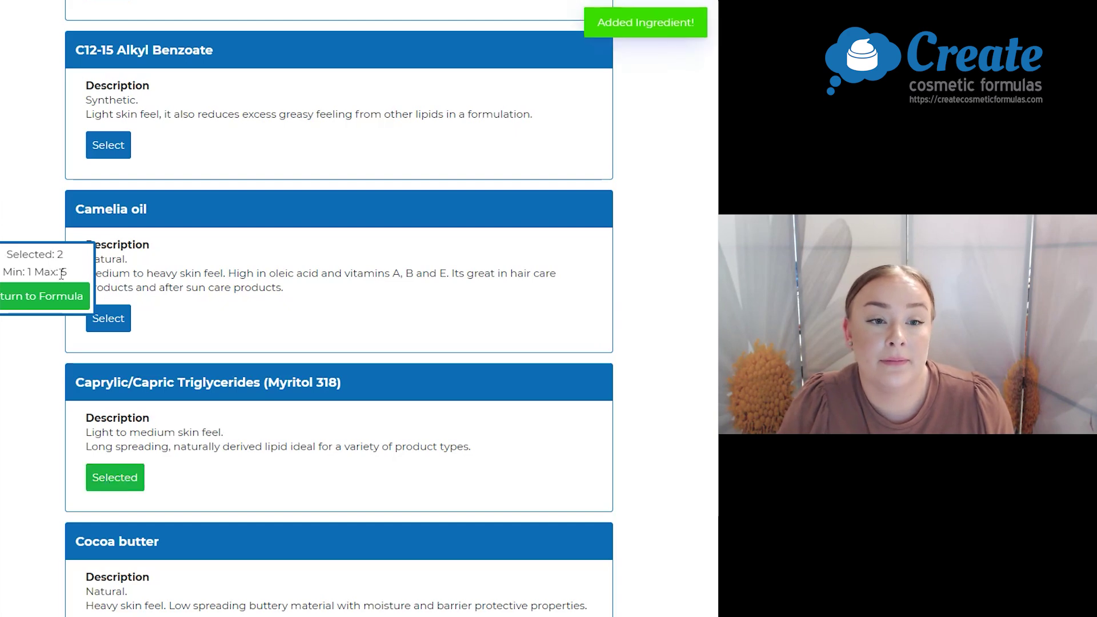
click(12, 301)
scroll(457, 431, down, 10)
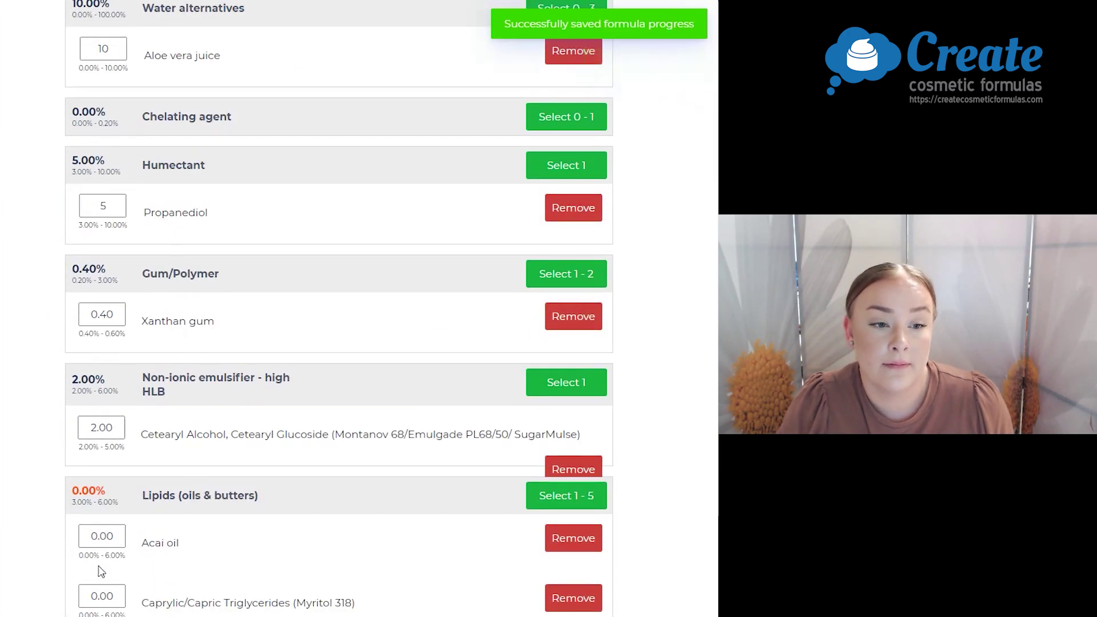
click(101, 536)
text(1)
click(101, 596)
text(2)
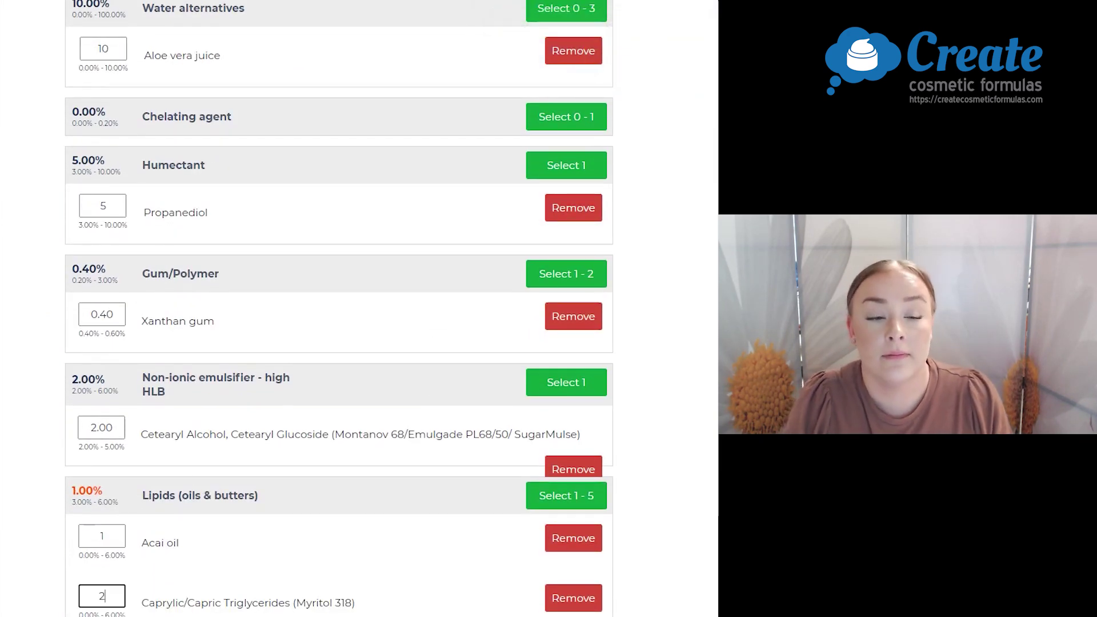
click(5, 470)
scroll(147, 465, down, 4)
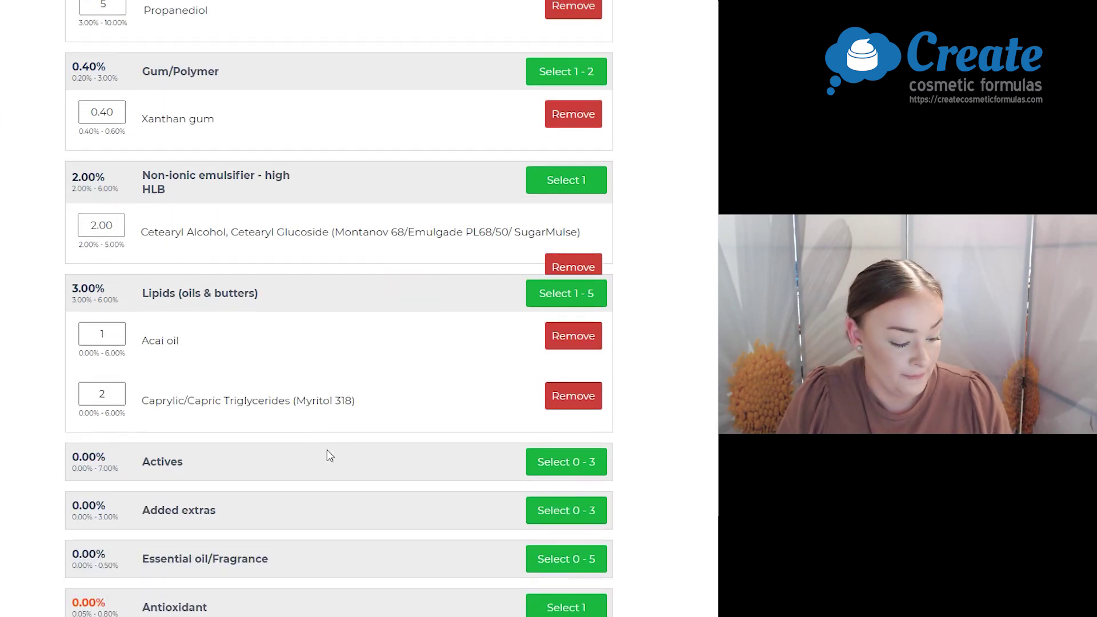
click(542, 468)
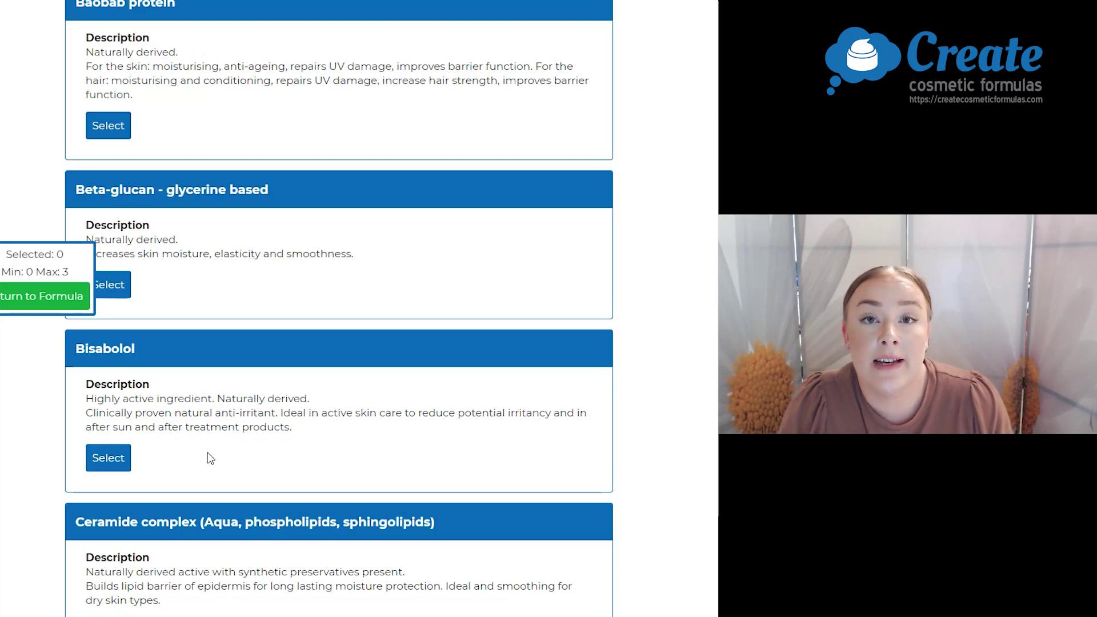
Add Bisabolol to the serum's actives with an amount of 0.5%
click(98, 460)
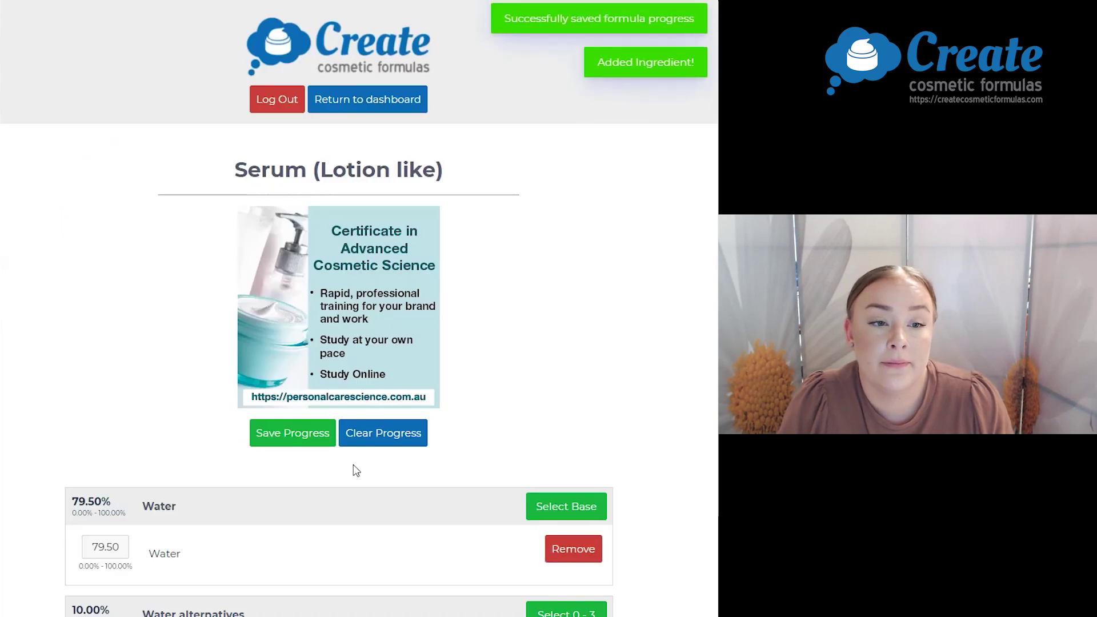
scroll(354, 468, down, 15)
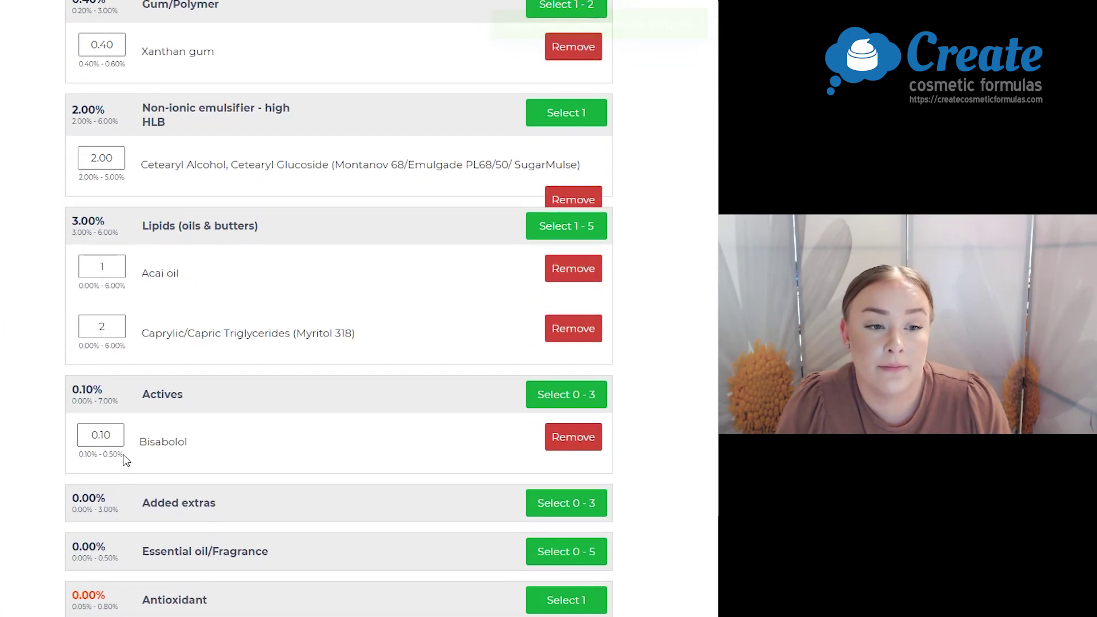
double_click(101, 434)
text(0.5)
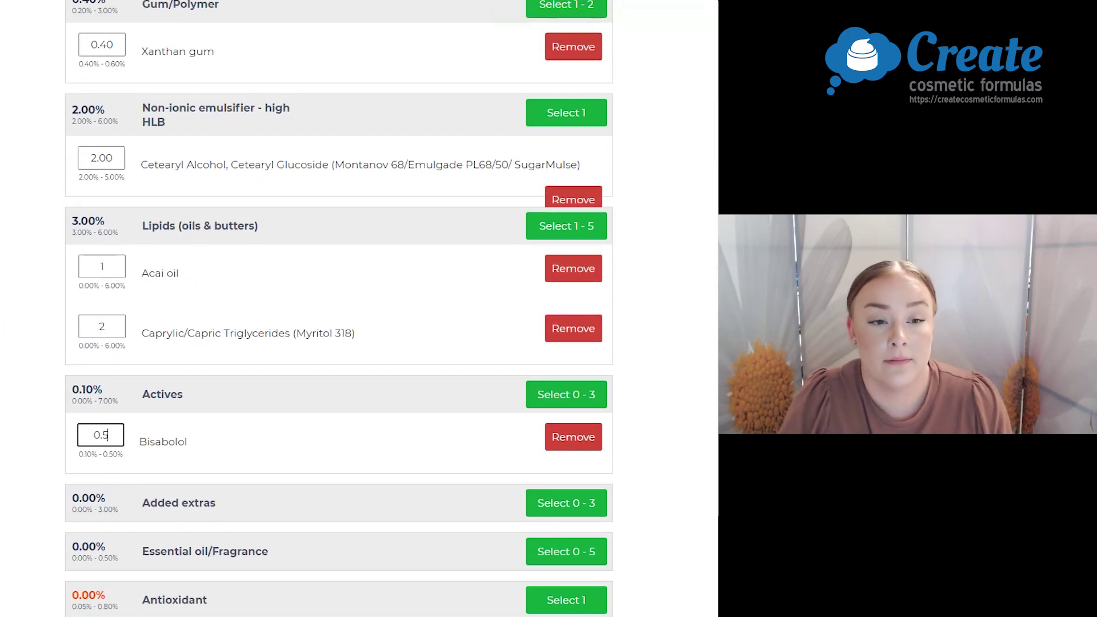
click(594, 506)
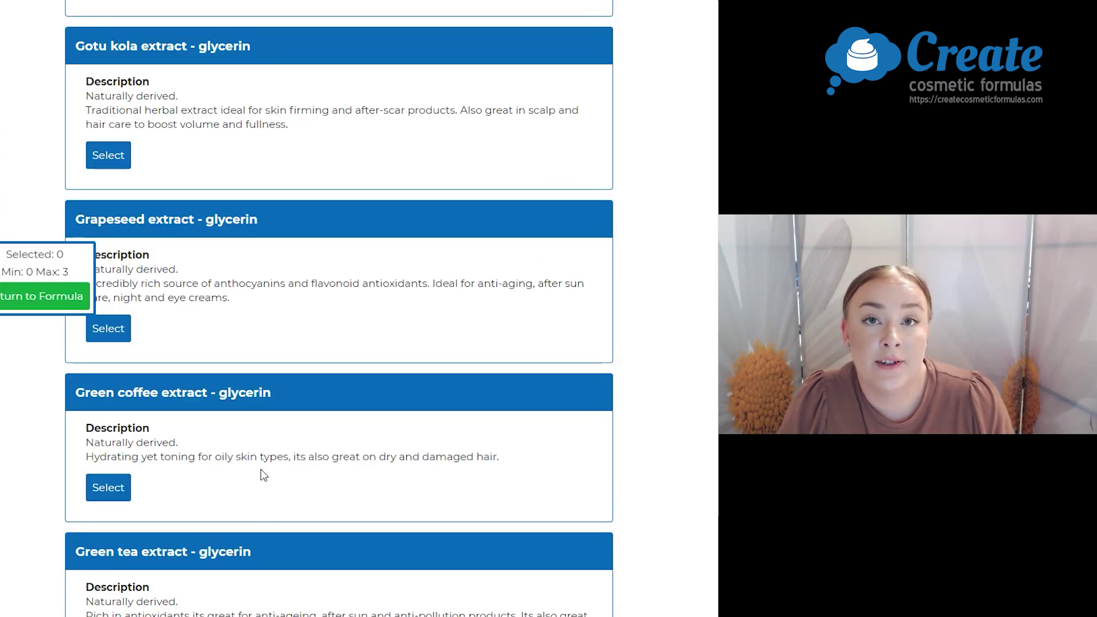
Add Green tea extract and Olive leaf extract (glycerin) as added extras
scroll(226, 496, down, 3)
scroll(226, 496, down, 1)
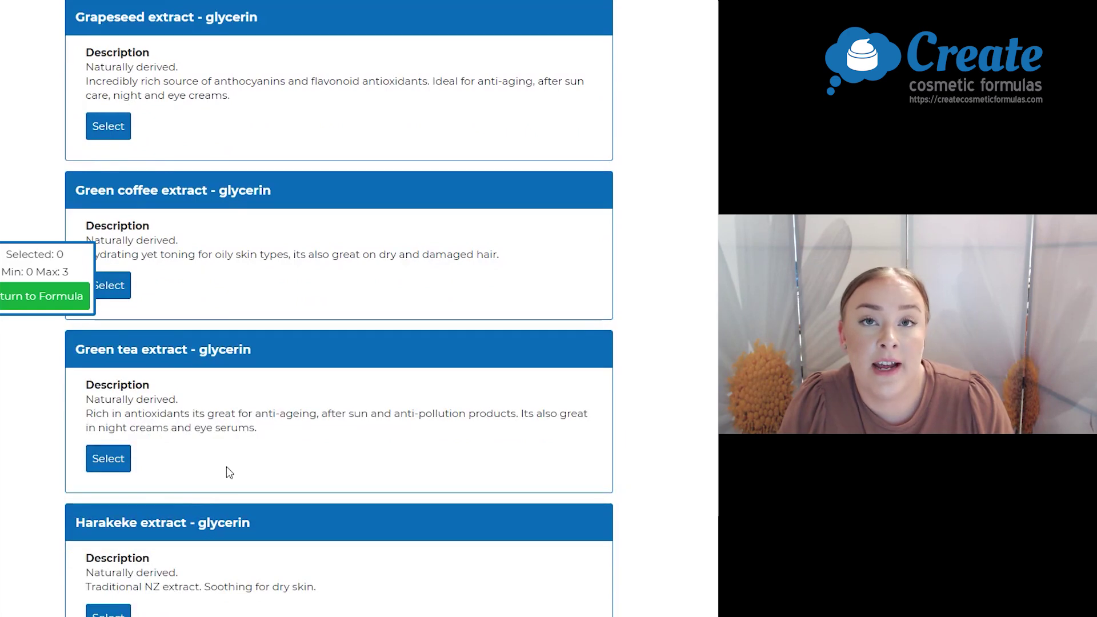
click(108, 458)
scroll(316, 430, down, 20)
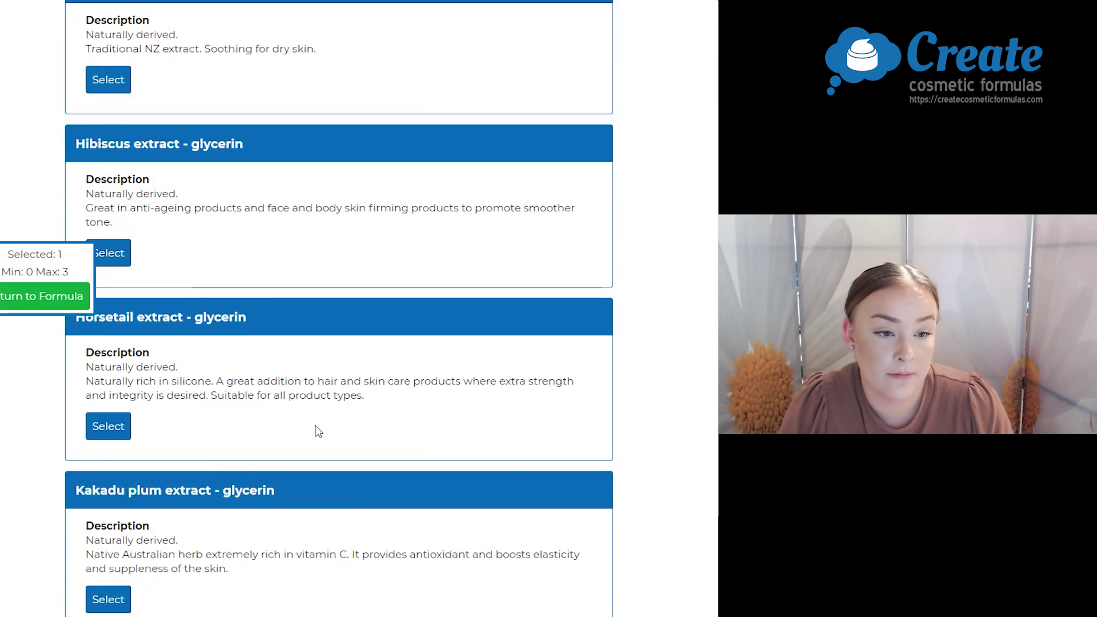
scroll(318, 431, down, 20)
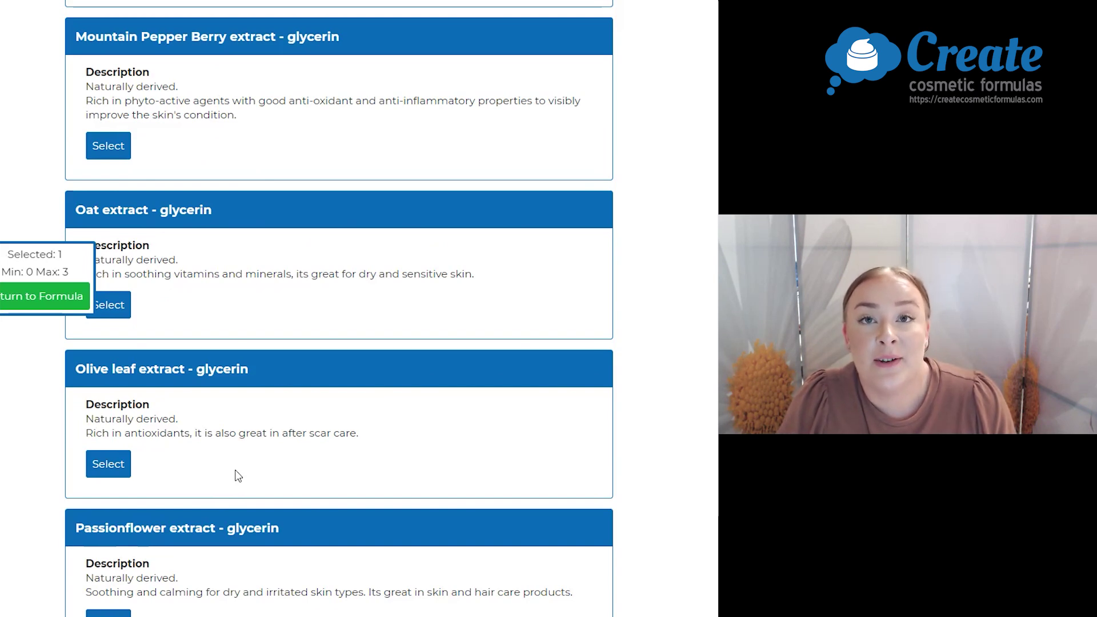
click(108, 464)
click(46, 297)
Enter 1% as the amount for the Green tea and Olive leaf extracts
scroll(215, 377, down, 10)
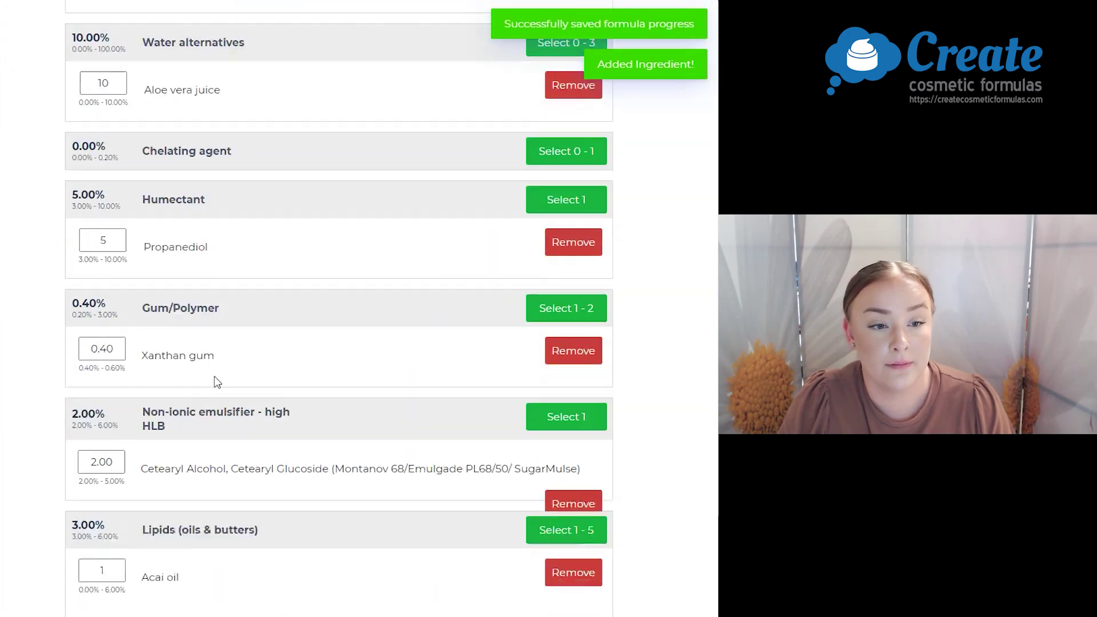
scroll(217, 382, down, 9)
double_click(102, 341)
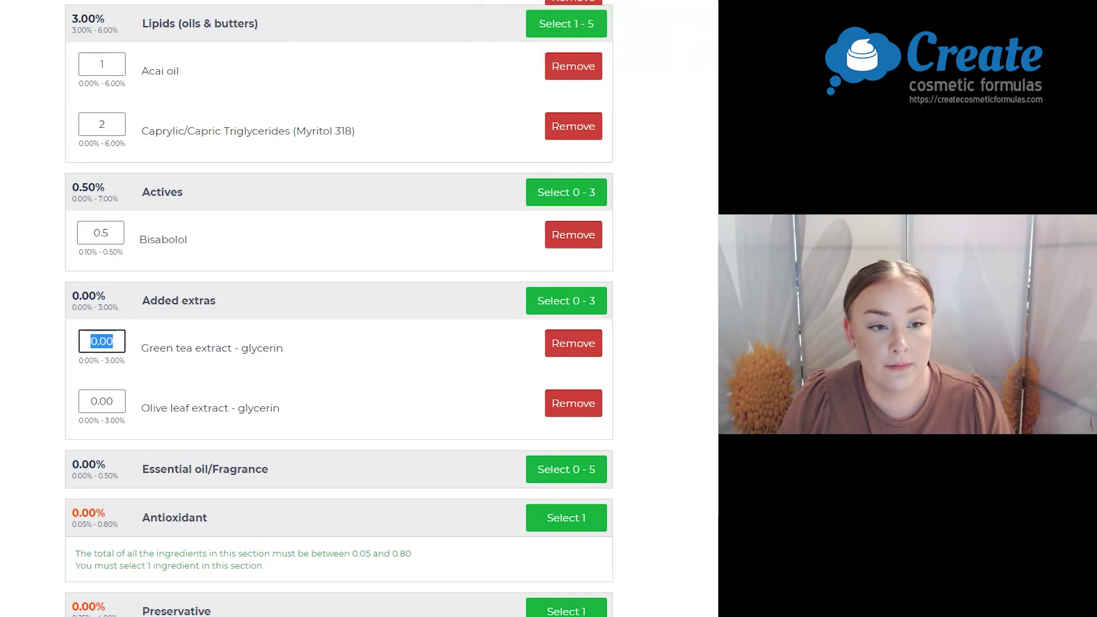
text(1)
key(Tab)
text(1)
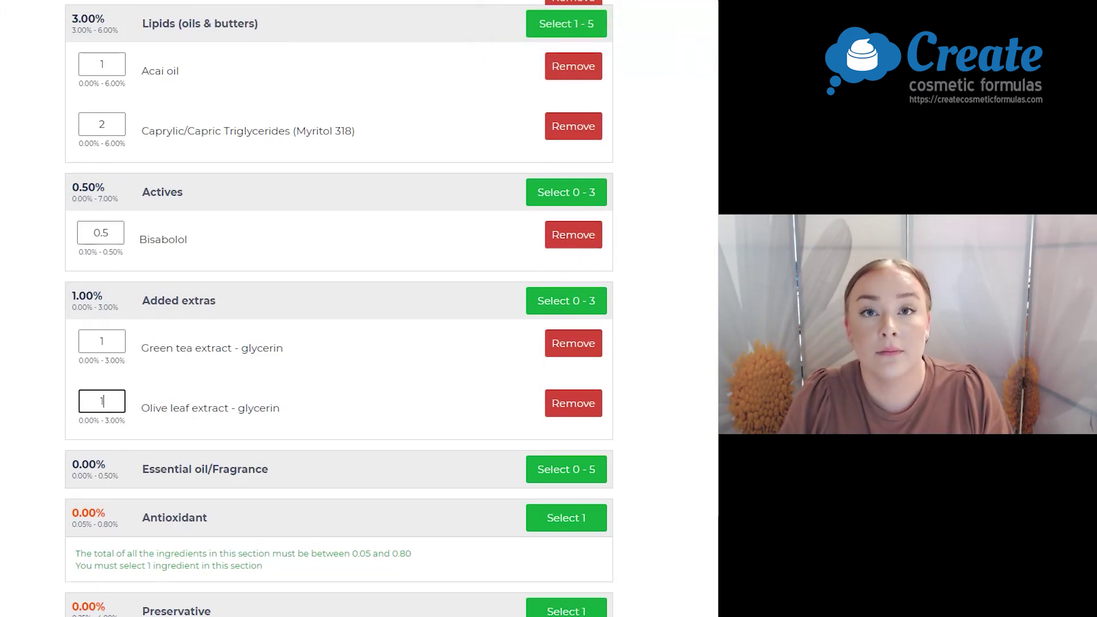
click(566, 469)
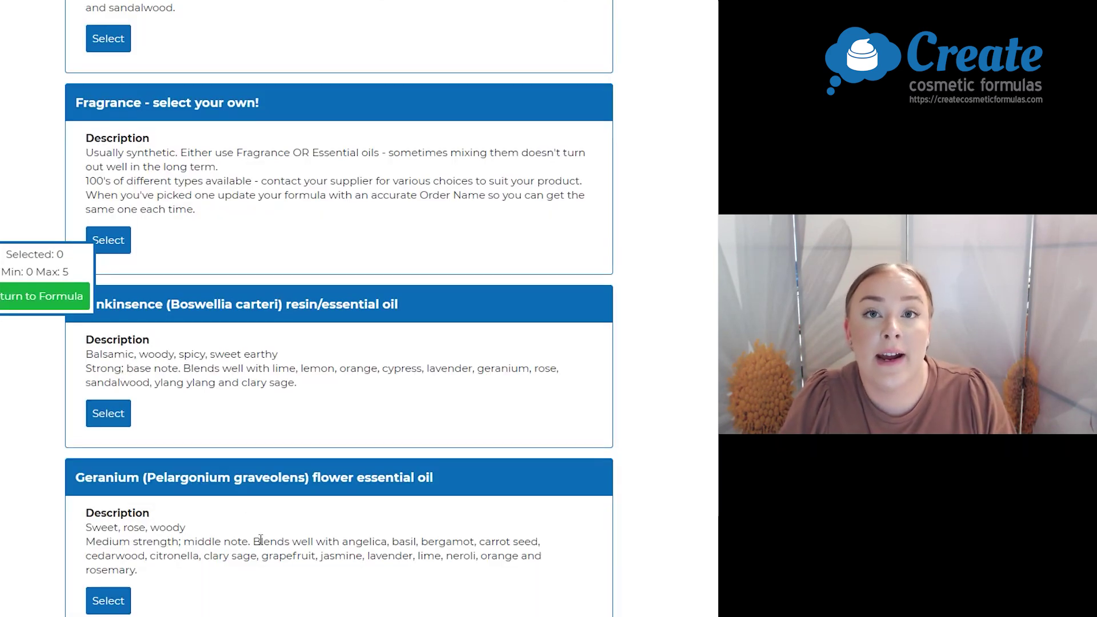
Add Geranium and Palmarosa essential oils to the serum
click(108, 600)
scroll(194, 425, down, 10)
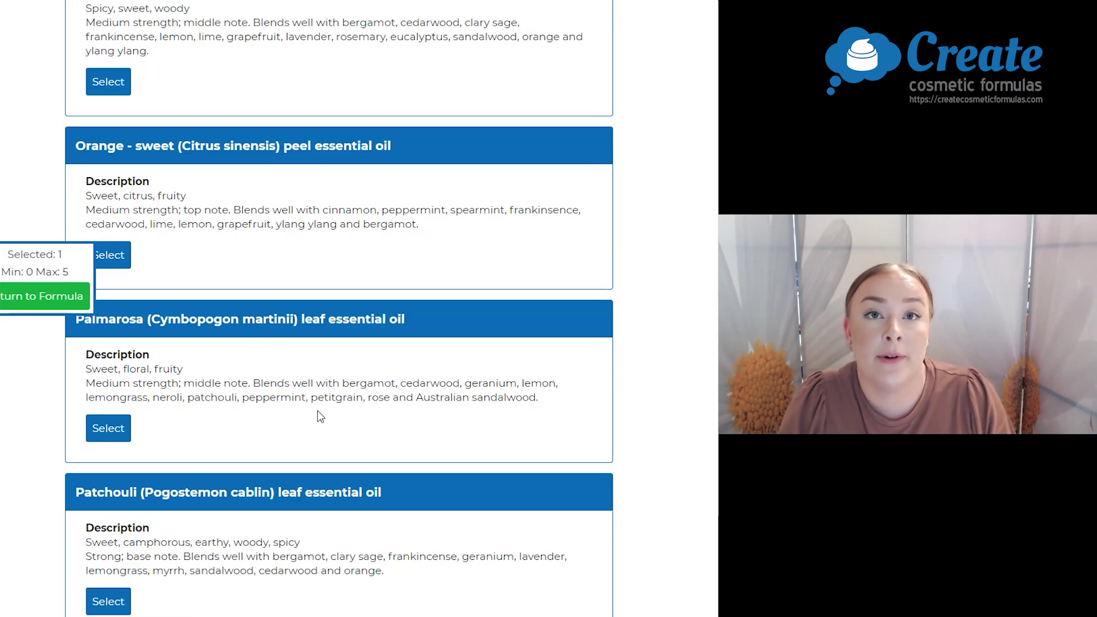
click(121, 429)
click(34, 296)
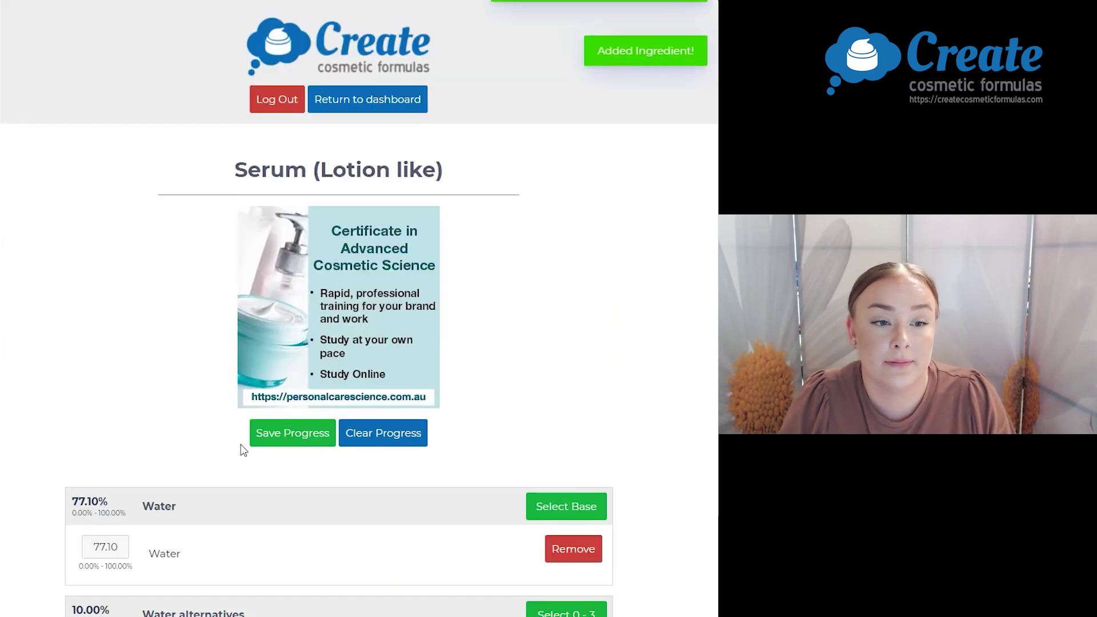
Set Geranium and Palmarosa essential oils to 0.1% each, totalling 0.20% fragrance
scroll(241, 448, down, 18)
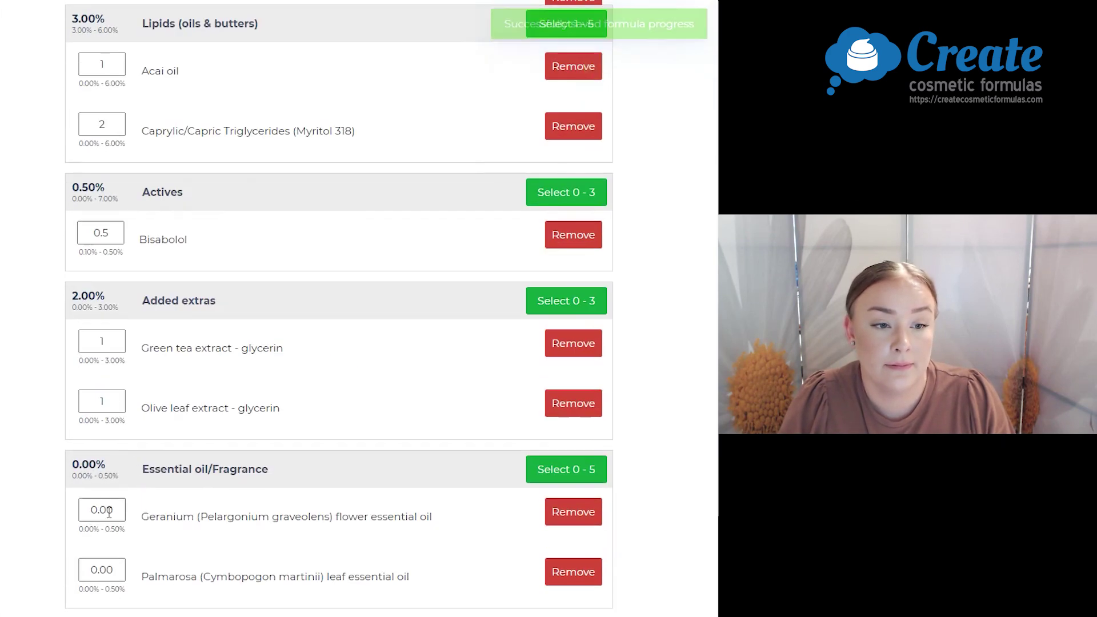
double_click(101, 509)
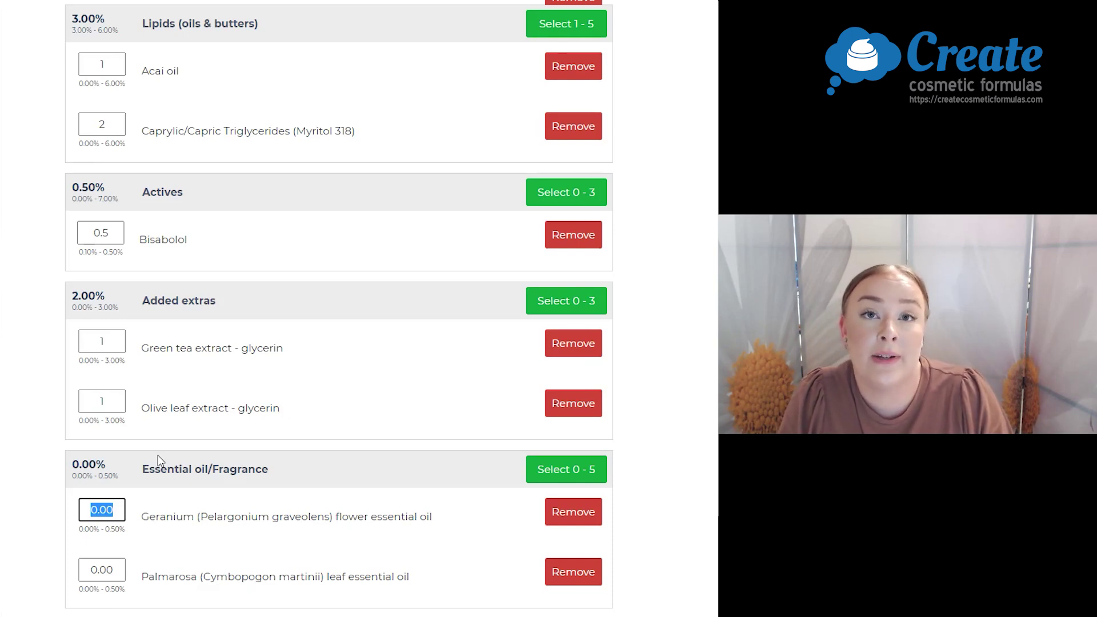
text(0.1)
key(Tab)
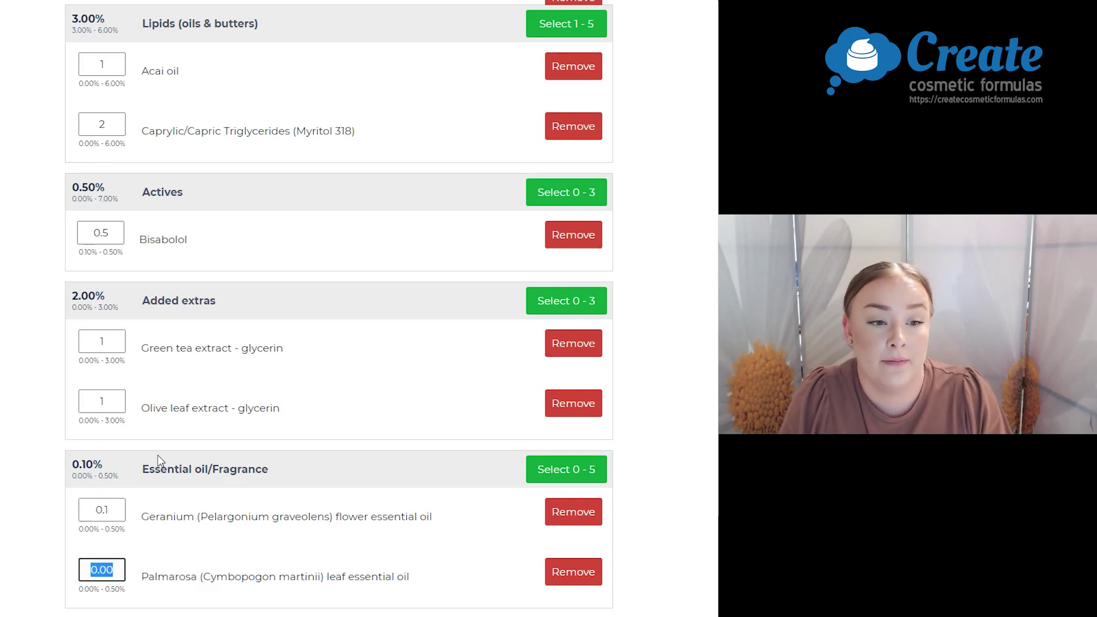
text(0.1)
click(340, 440)
scroll(341, 440, down, 3)
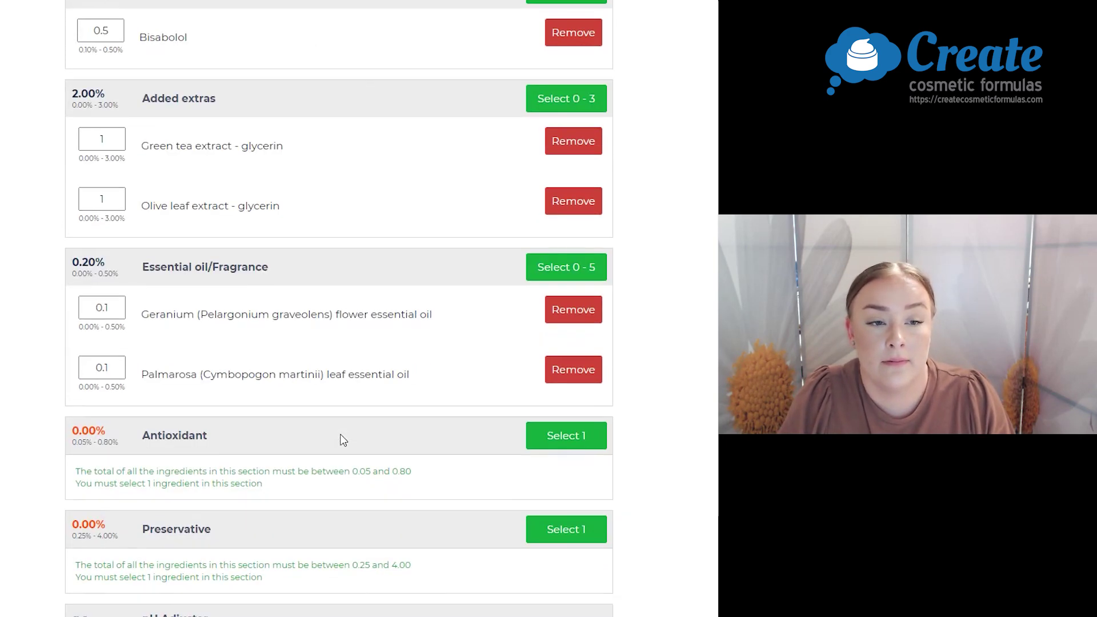
scroll(350, 383, down, 1)
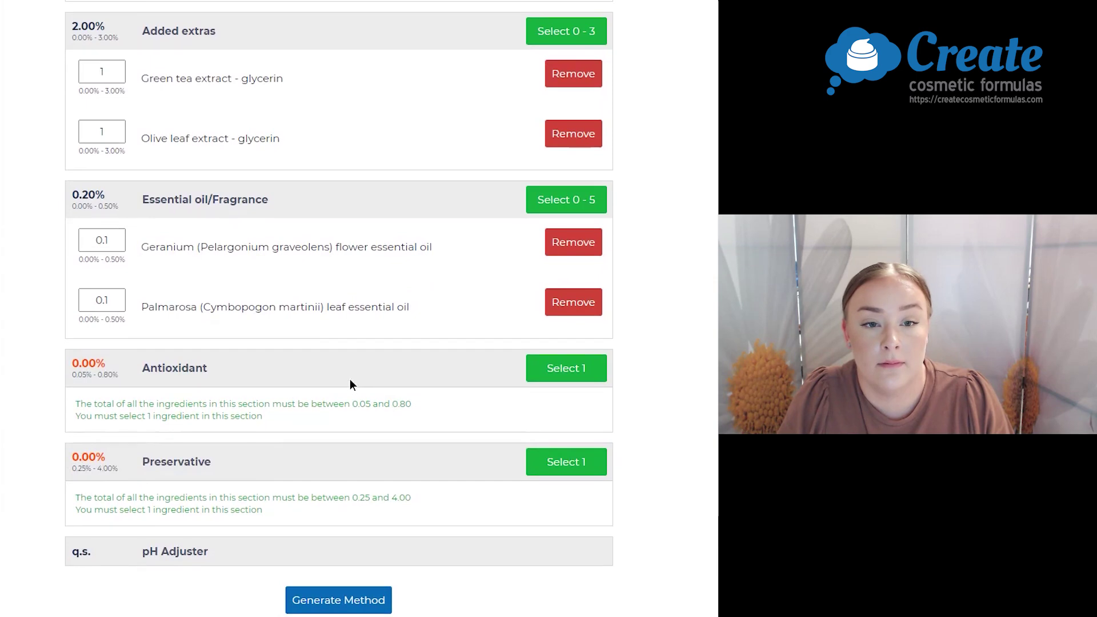
click(577, 376)
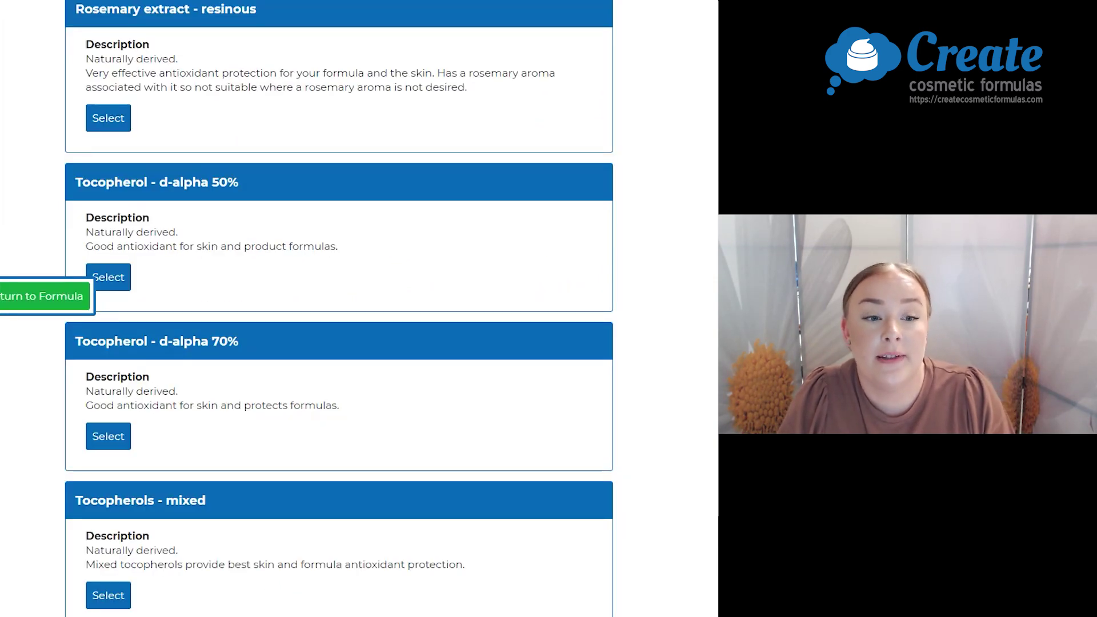
Add Tocopherols - mixed as antioxidant (0.30%) and Geogard ECT as preservative (0.80%)
click(117, 604)
scroll(496, 303, up, 1)
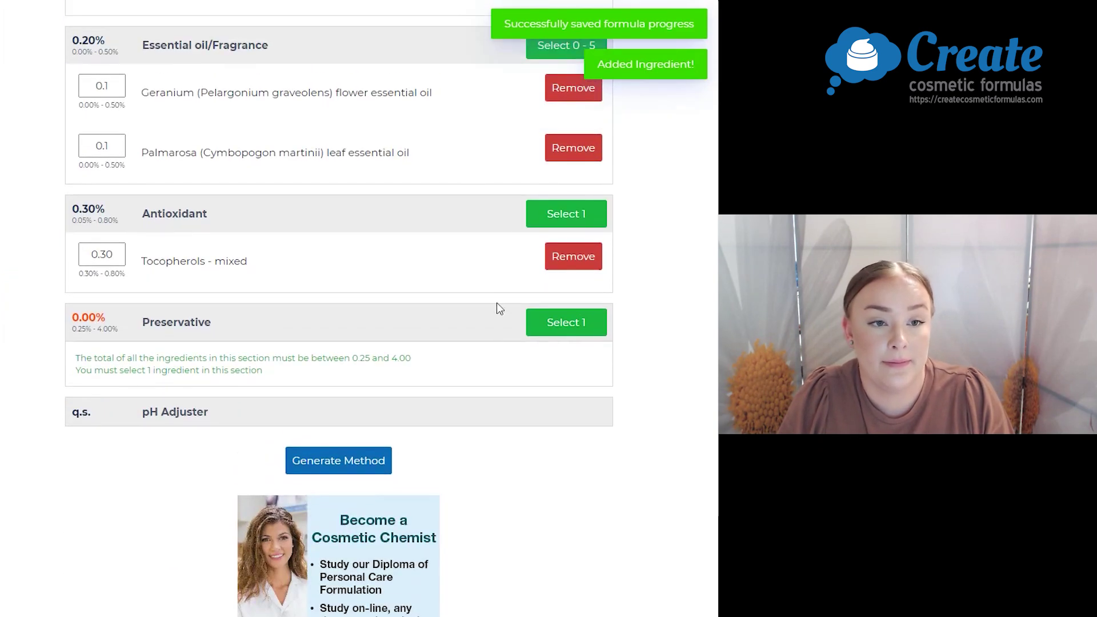
click(557, 332)
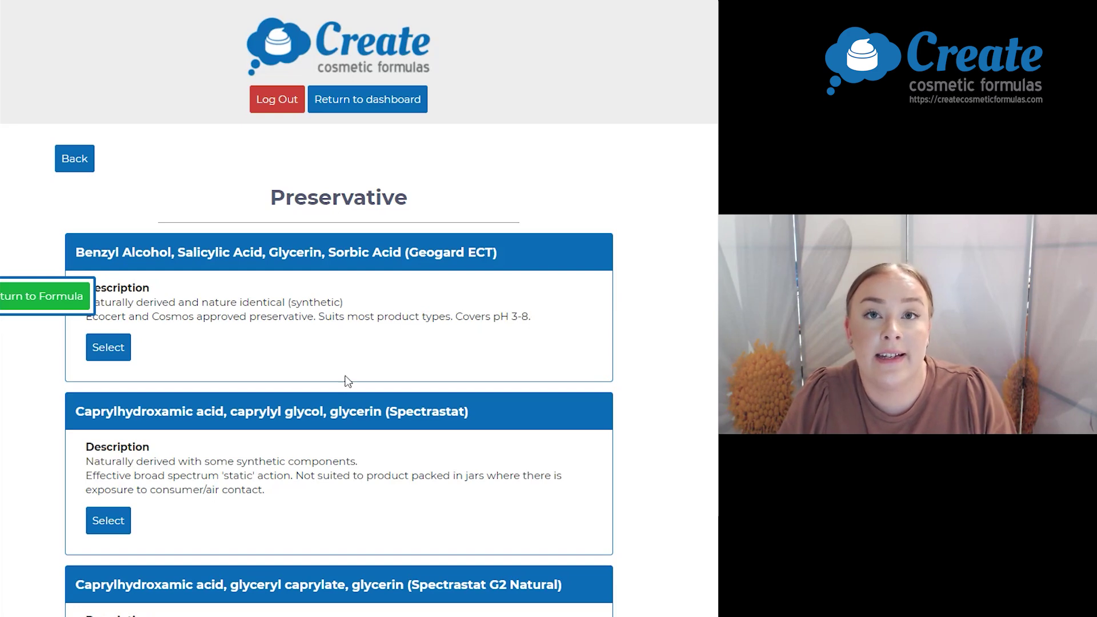
click(111, 355)
scroll(228, 480, down, 9)
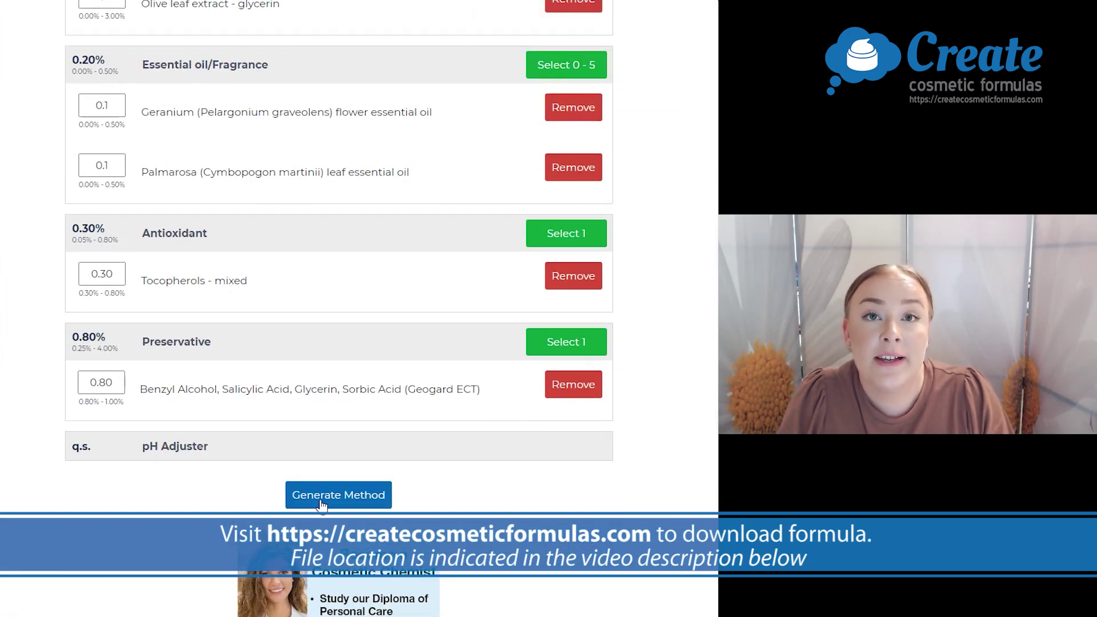
Generate the serum's phased ingredient table and method, and review the result
click(322, 505)
scroll(474, 383, down, 9)
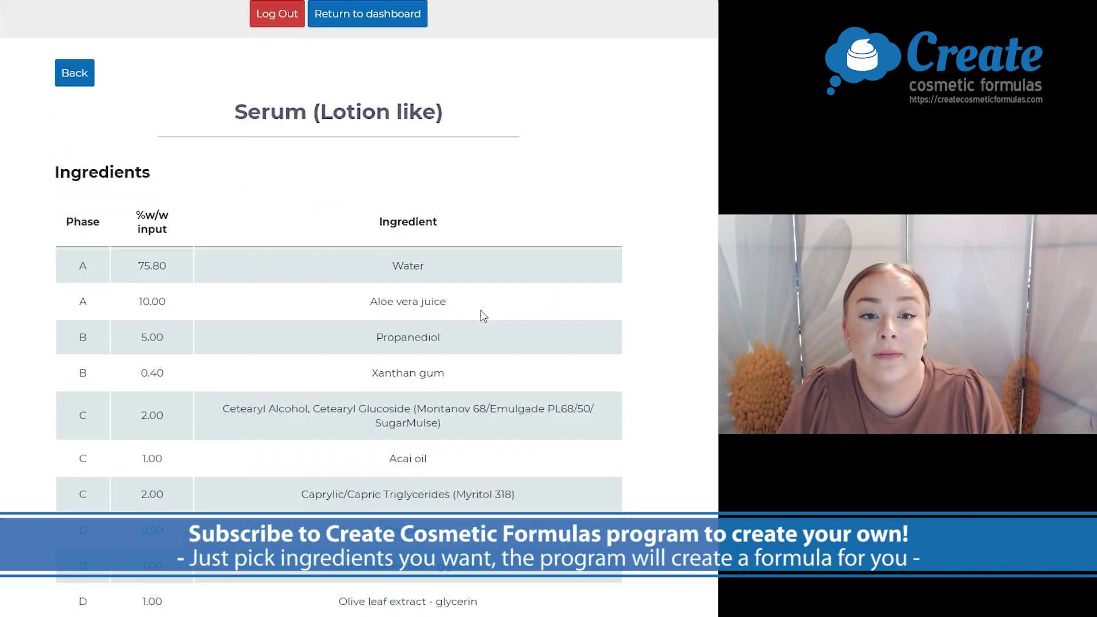
scroll(490, 289, down, 2)
scroll(490, 289, up, 3)
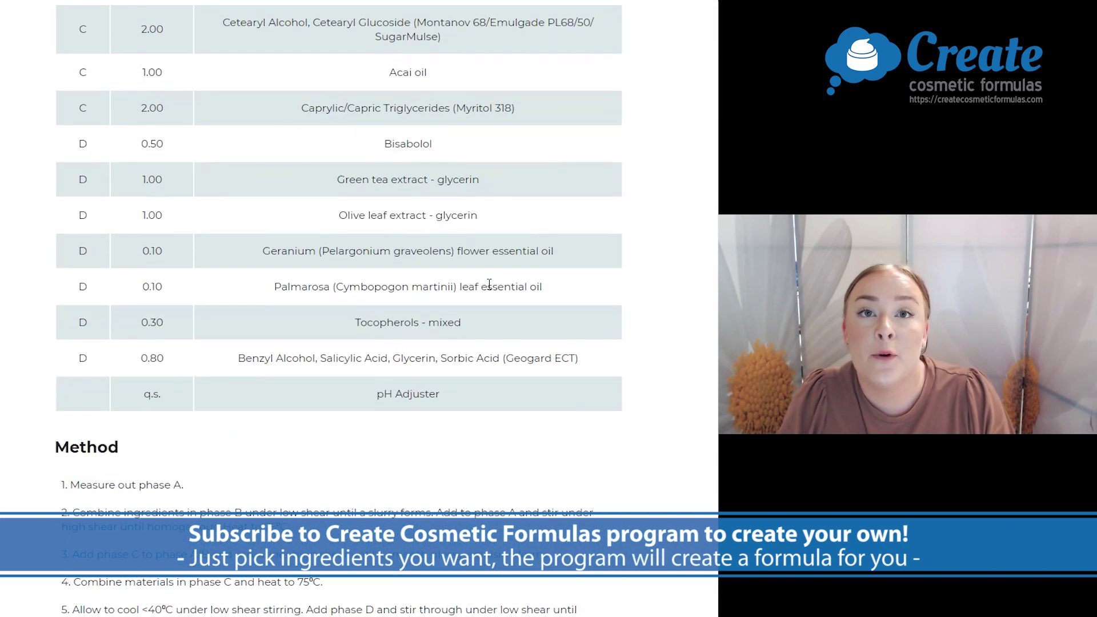